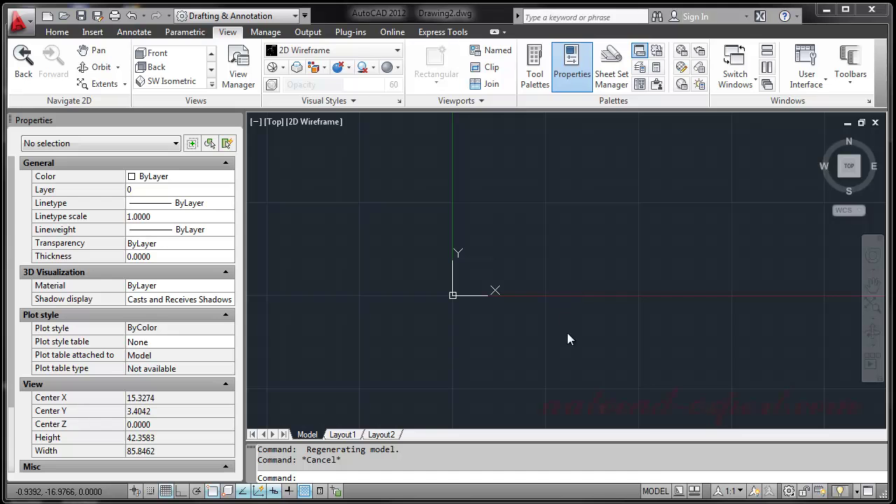
Open the Tool Palettes on the Modeling tab and float the window beside the drawing.
{"action": "left_click", "coordinate": [543, 80]}
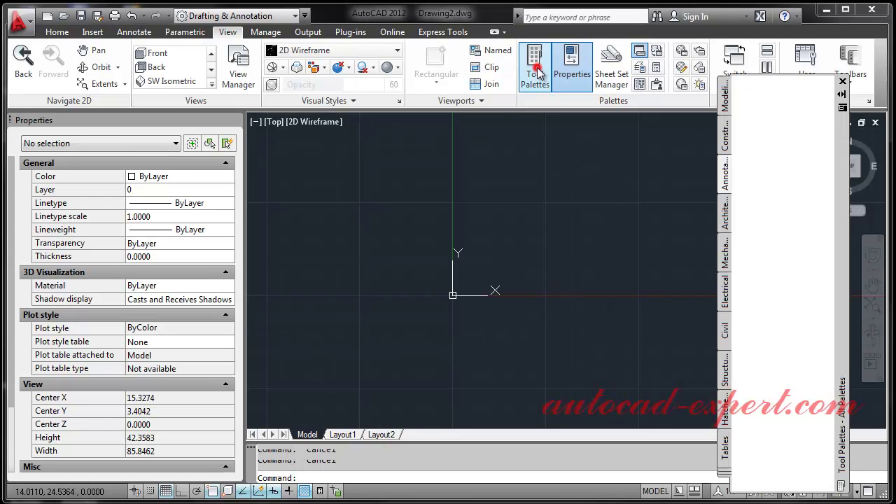
{"action": "left_click", "coordinate": [725, 95]}
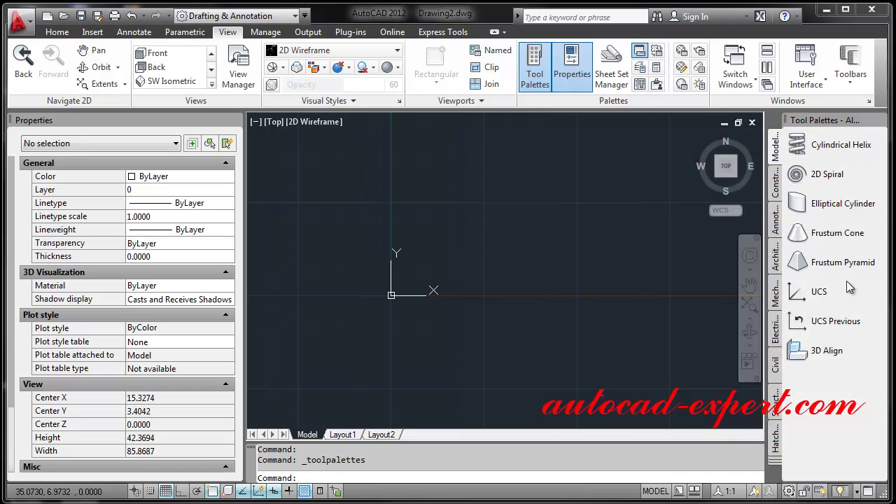
{"action": "mouse_move", "coordinate": [826, 120]}
{"action": "left_mouse_down"}
{"action": "mouse_move", "coordinate": [779, 223]}
{"action": "mouse_move", "coordinate": [880, 170]}
{"action": "left_mouse_up"}
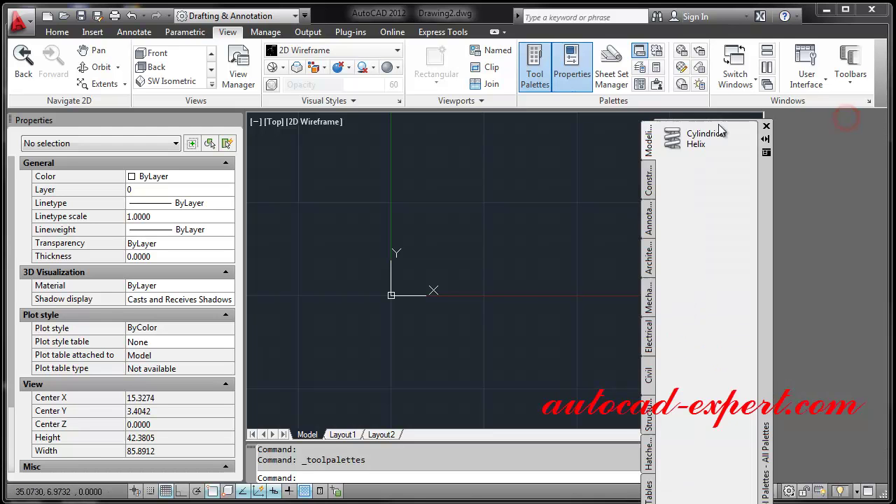
{"action": "left_click_drag", "start_coordinate": [853, 124], "coordinate": [769, 203]}
Anchor the palettes to the right edge and turn Auto-hide off so they stay expanded.
{"action": "right_click", "coordinate": [771, 208]}
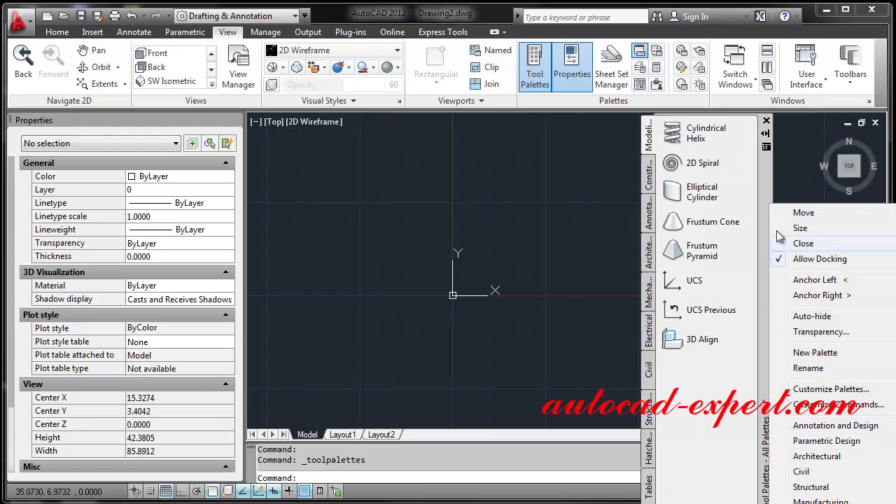
{"action": "left_click", "coordinate": [812, 316]}
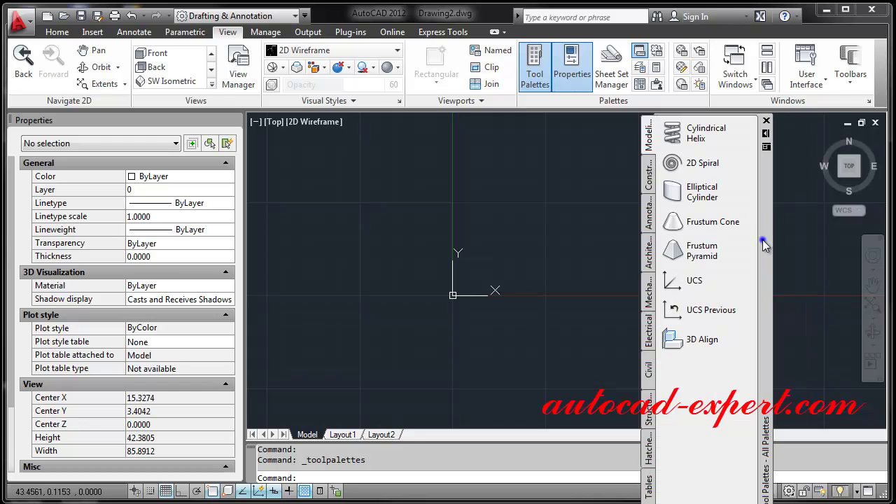
{"action": "right_click", "coordinate": [763, 241]}
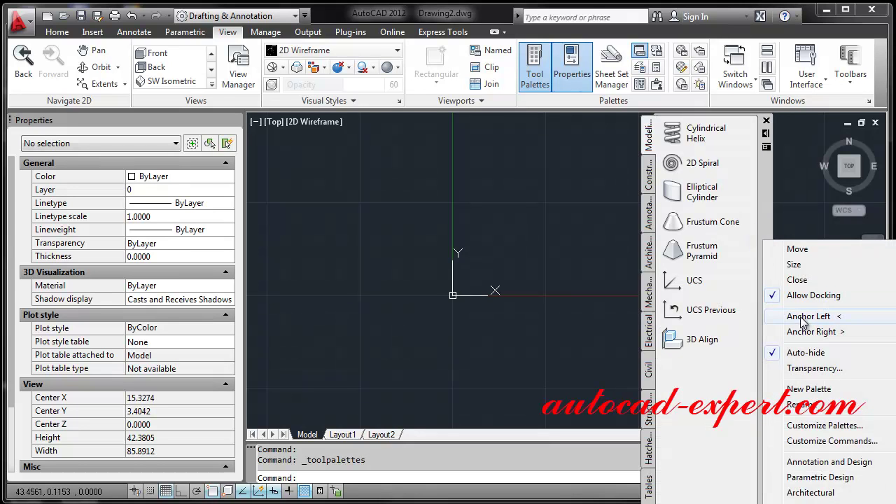
{"action": "left_click", "coordinate": [809, 337]}
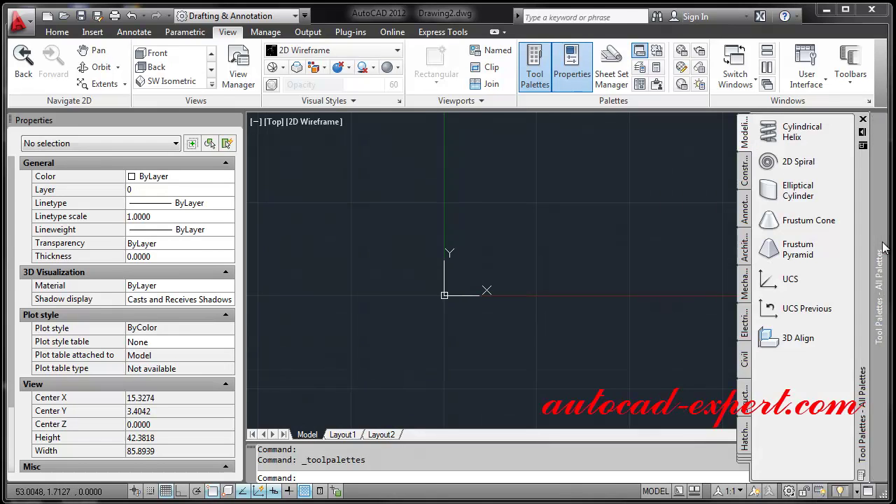
{"action": "scroll", "coordinate": [651, 291], "scroll_direction": "down", "scroll_amount": 1}
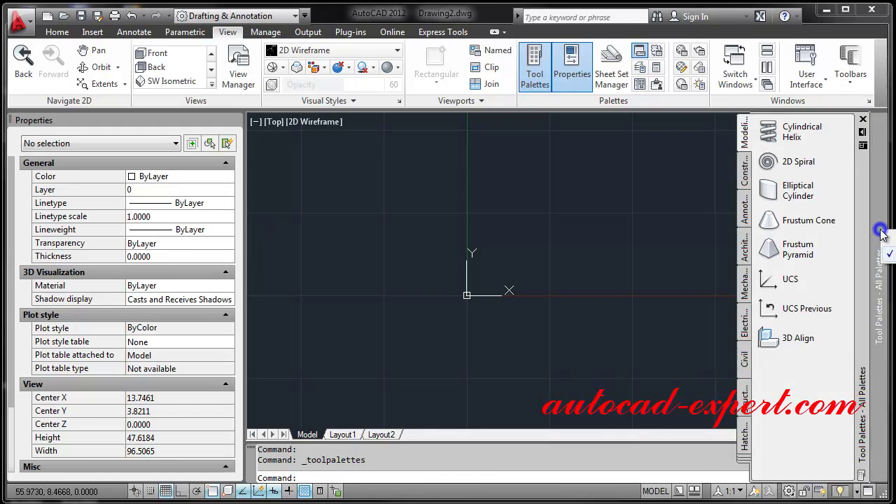
{"action": "right_click", "coordinate": [866, 176]}
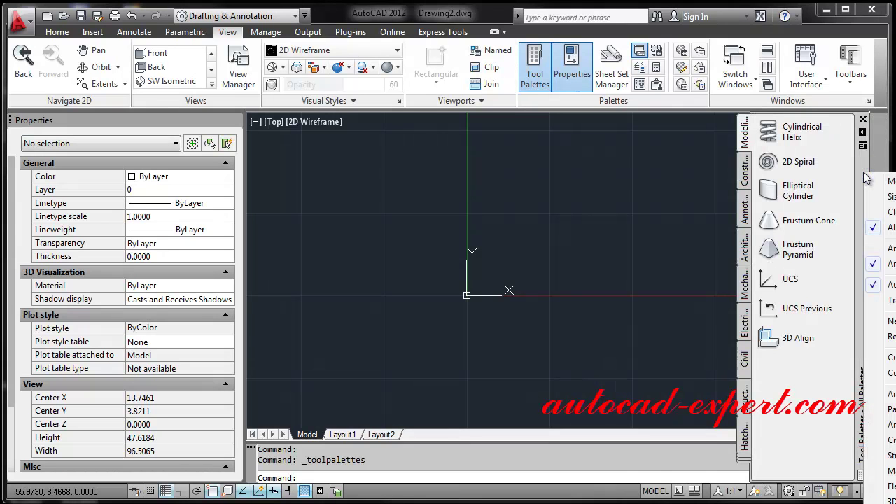
{"action": "left_click", "coordinate": [877, 286]}
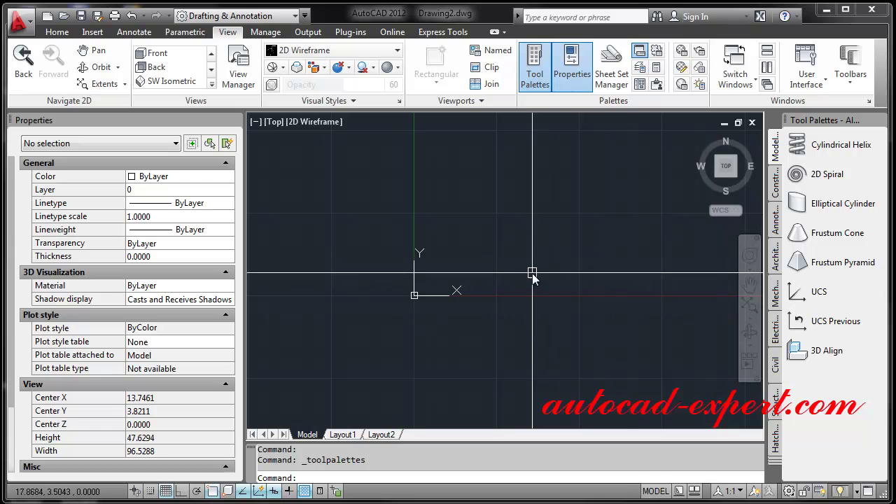
Draw a trial cylindrical helix, then erase it.
{"action": "left_click", "coordinate": [798, 147]}
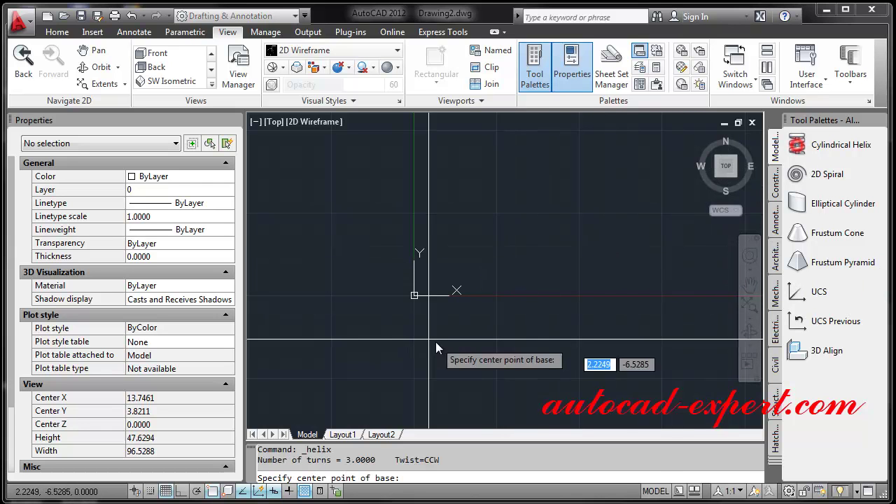
{"action": "left_click", "coordinate": [508, 224]}
{"action": "left_click", "coordinate": [537, 248]}
{"action": "key", "text": "Return"}
{"action": "left_click", "coordinate": [539, 178]}
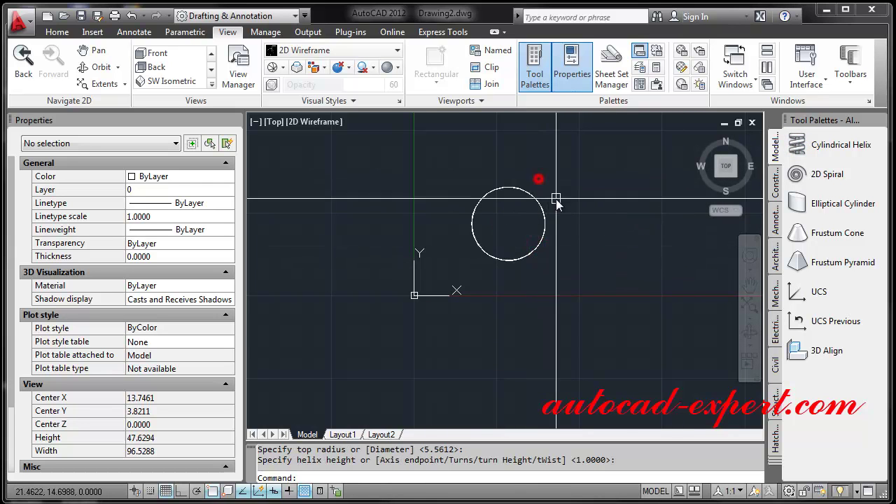
{"action": "left_click", "coordinate": [533, 255]}
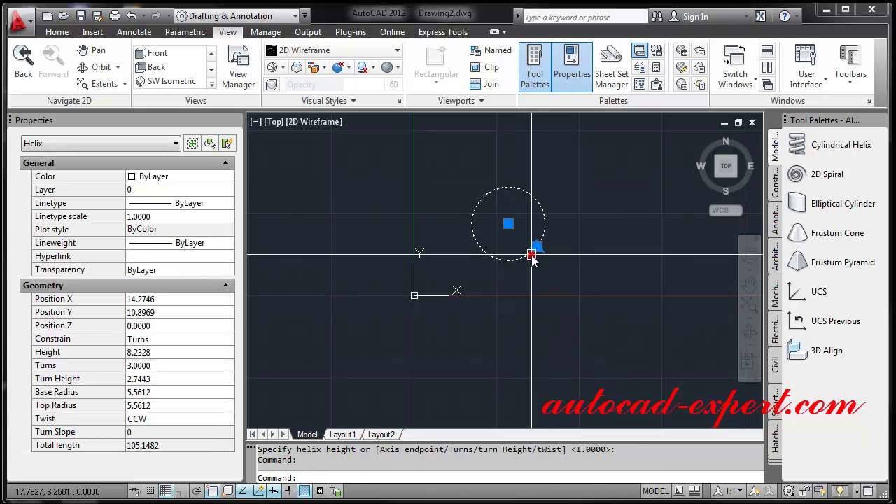
{"action": "type", "text": "e"}
{"action": "key", "text": "Return"}
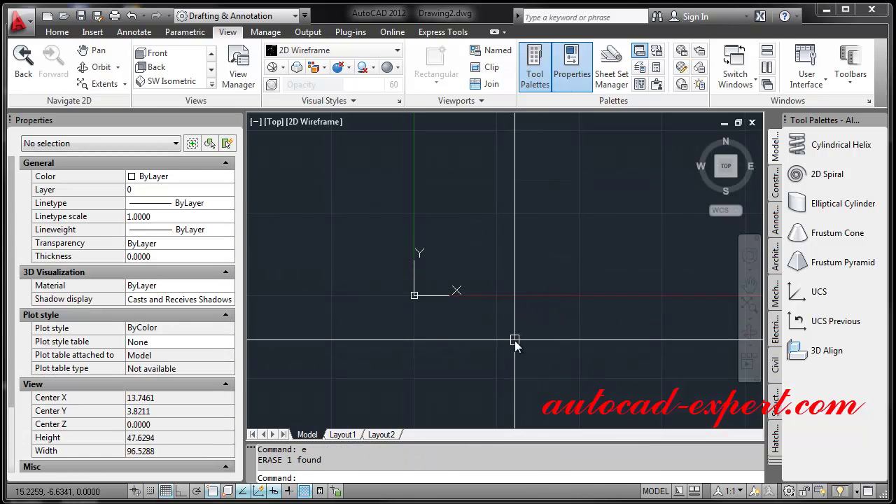
Orbit into a tilted 3D view and draw a three-turn cylindrical helix at the axis crossing.
{"action": "middle_click_drag", "start_coordinate": [515, 343], "coordinate": [527, 317], "text": "shift"}
{"action": "middle_click_drag", "start_coordinate": [524, 252], "coordinate": [509, 283], "text": "shift"}
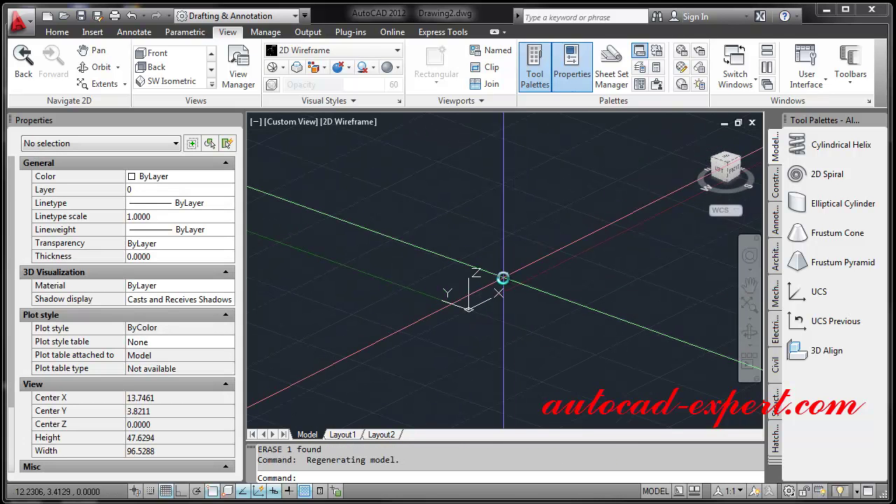
{"action": "left_click", "coordinate": [800, 149]}
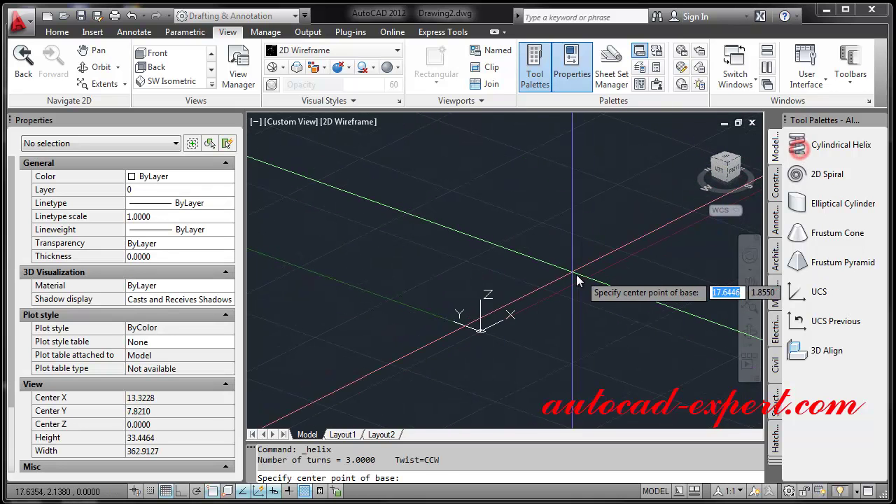
{"action": "left_click", "coordinate": [548, 267]}
{"action": "left_click", "coordinate": [581, 279]}
{"action": "key", "text": "Return"}
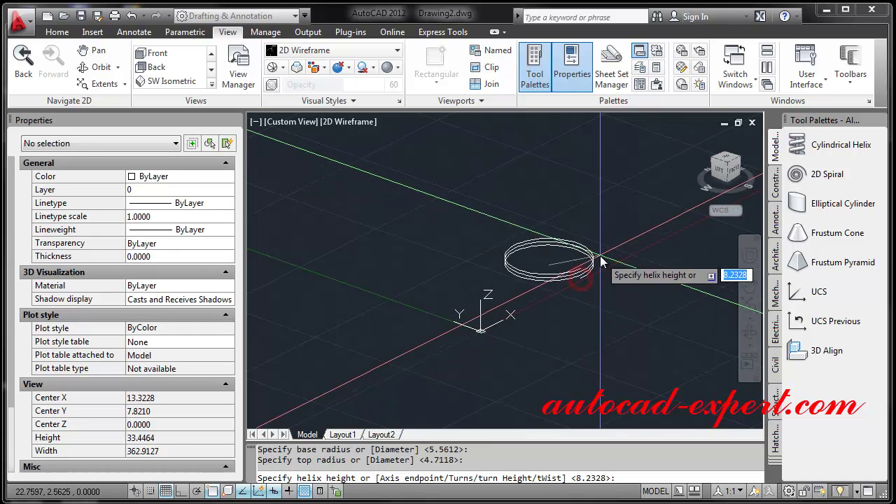
{"action": "left_click", "coordinate": [604, 173]}
{"action": "middle_click_drag", "start_coordinate": [615, 293], "coordinate": [475, 332]}
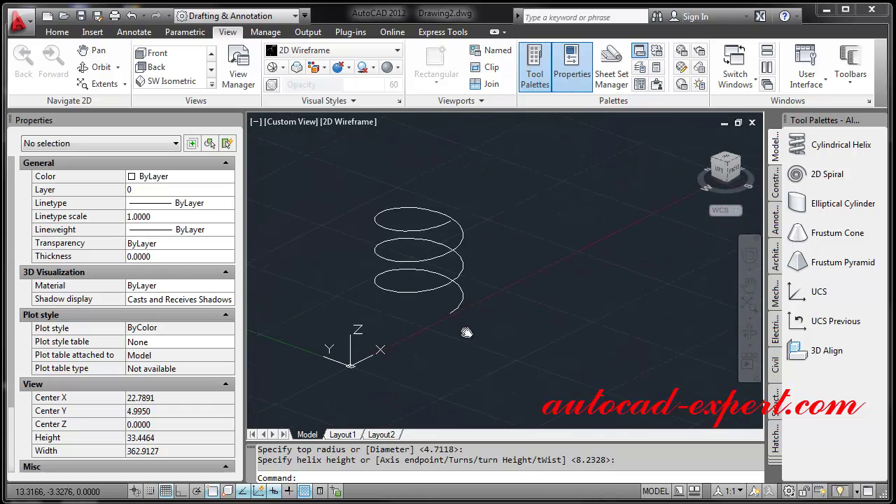
{"action": "left_click", "coordinate": [797, 177]}
Draw a flat 2D spiral tapering from radius 6.6197 to 1.4428 with height 0.
{"action": "left_click", "coordinate": [556, 264]}
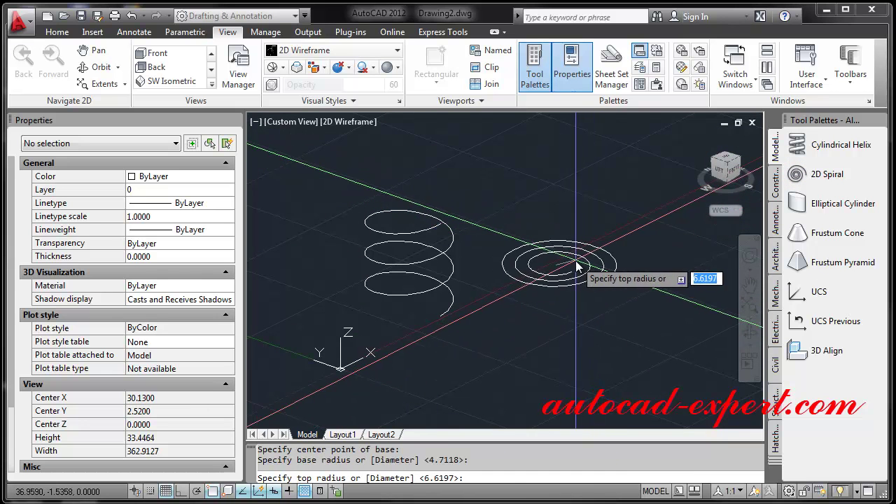
{"action": "left_click", "coordinate": [569, 268]}
{"action": "type", "text": "0.0"}
{"action": "key", "text": "Return"}
Move the spiral to a new position by dragging its centre grip.
{"action": "left_click", "coordinate": [587, 279]}
{"action": "scroll", "coordinate": [587, 278], "scroll_direction": "up", "scroll_amount": 4}
{"action": "scroll", "coordinate": [575, 280], "scroll_direction": "up", "scroll_amount": 2}
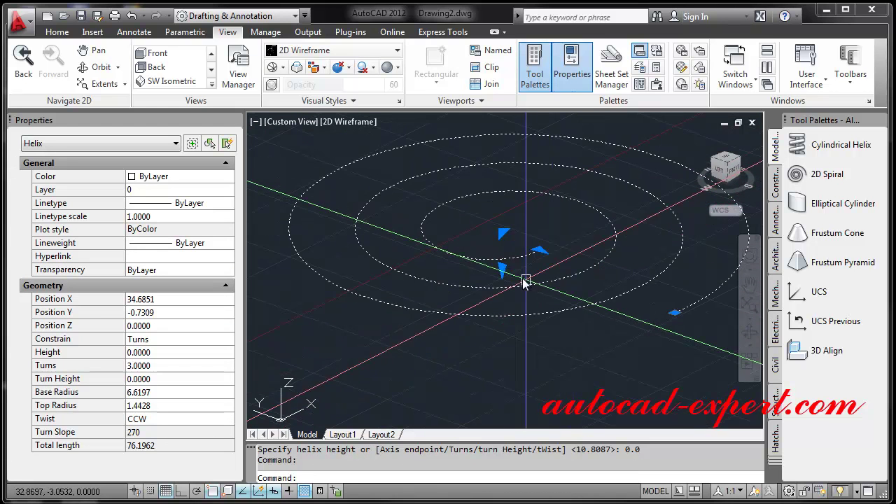
{"action": "left_click", "coordinate": [504, 270]}
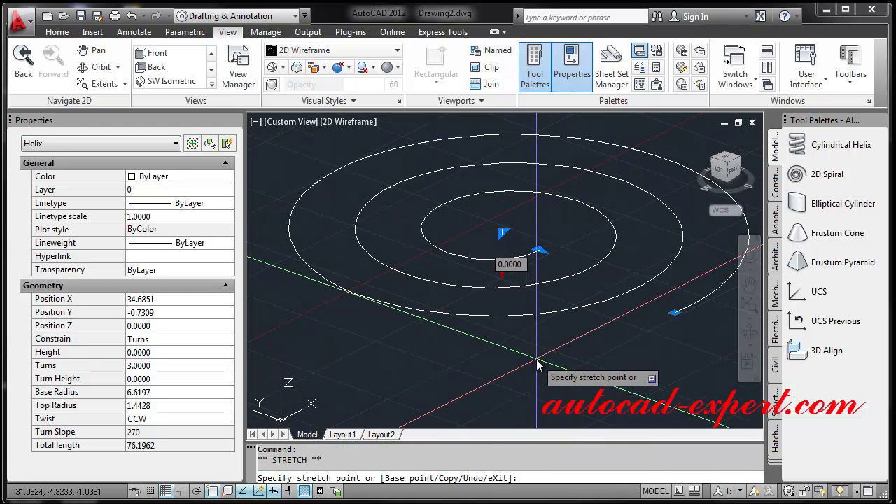
{"action": "key", "text": "Escape"}
{"action": "left_click", "coordinate": [511, 235]}
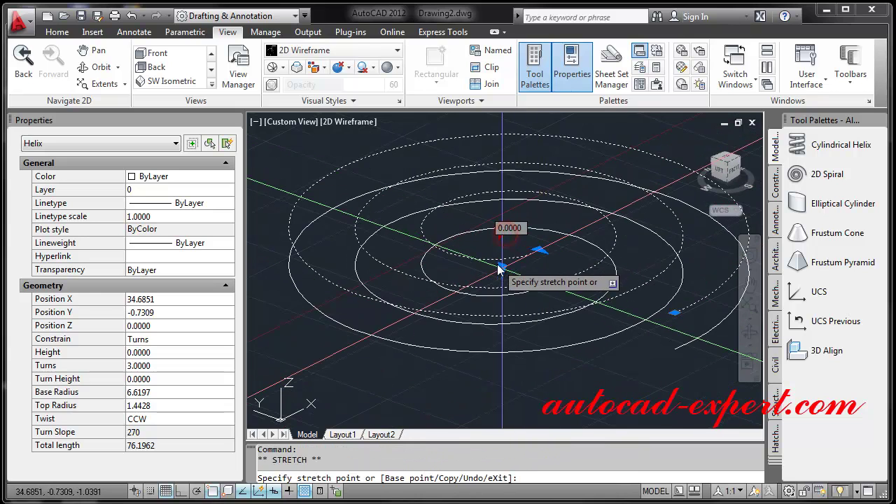
{"action": "key", "text": "Escape"}
{"action": "left_click", "coordinate": [539, 250]}
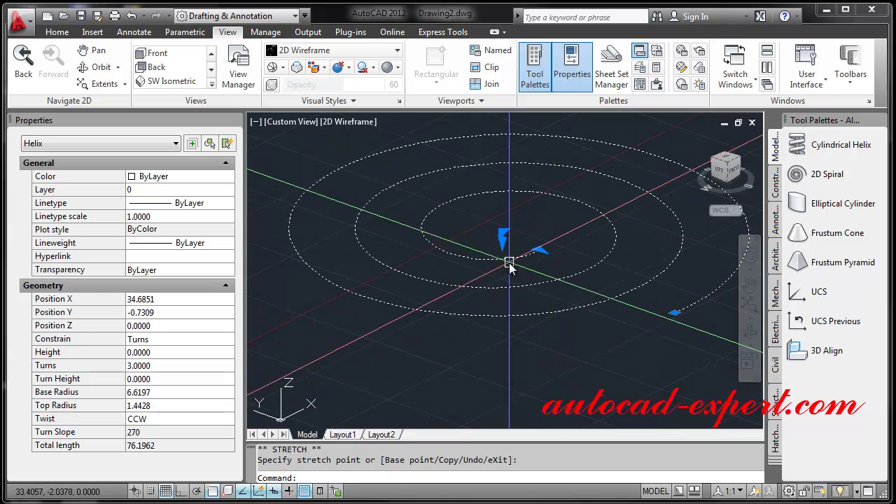
{"action": "scroll", "coordinate": [522, 368], "scroll_direction": "down", "scroll_amount": 3}
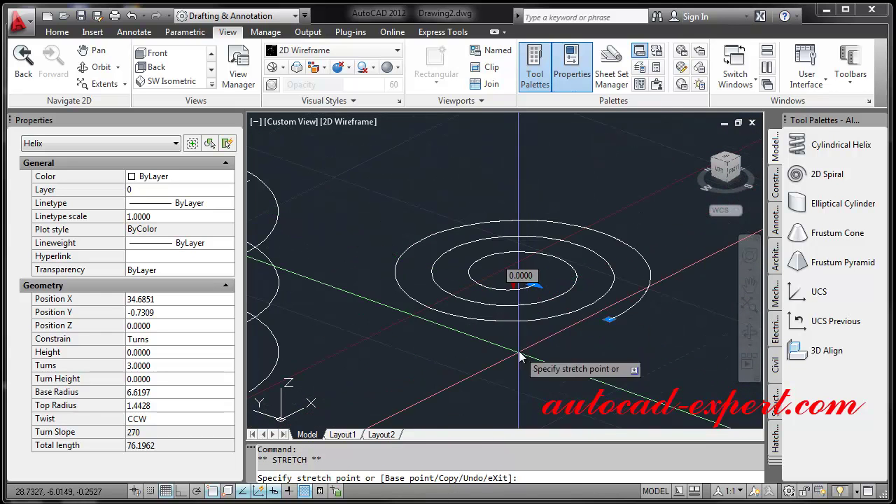
{"action": "left_click", "coordinate": [520, 388]}
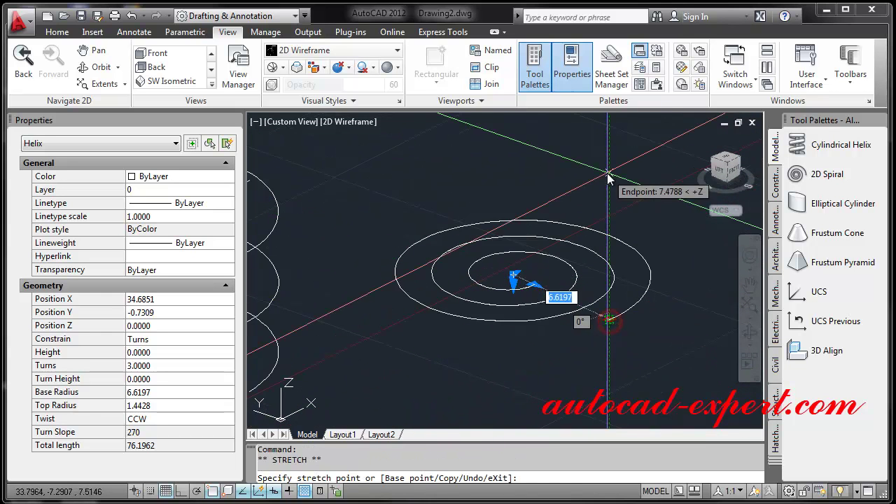
{"action": "key", "text": "Escape"}
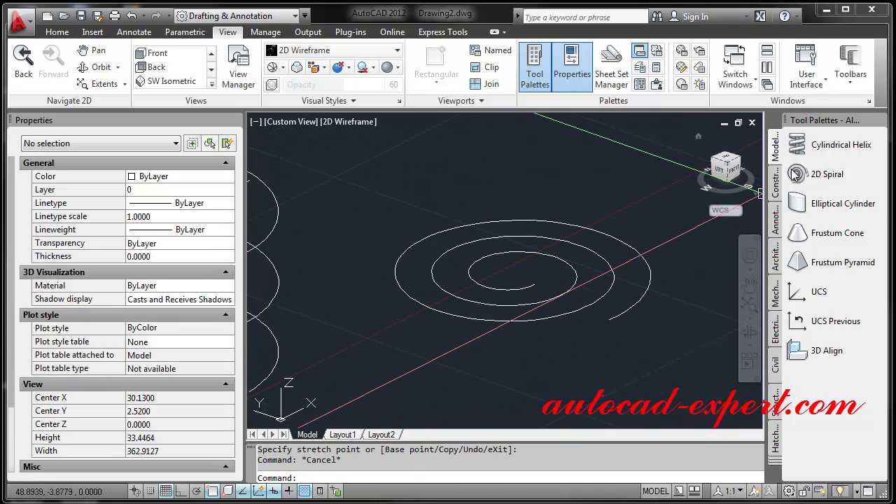
Draw an elliptical cylinder beside the spiral by picking both axes and its height.
{"action": "left_click", "coordinate": [801, 204]}
{"action": "scroll", "coordinate": [595, 313], "scroll_direction": "down", "scroll_amount": 3}
{"action": "left_click", "coordinate": [581, 264]}
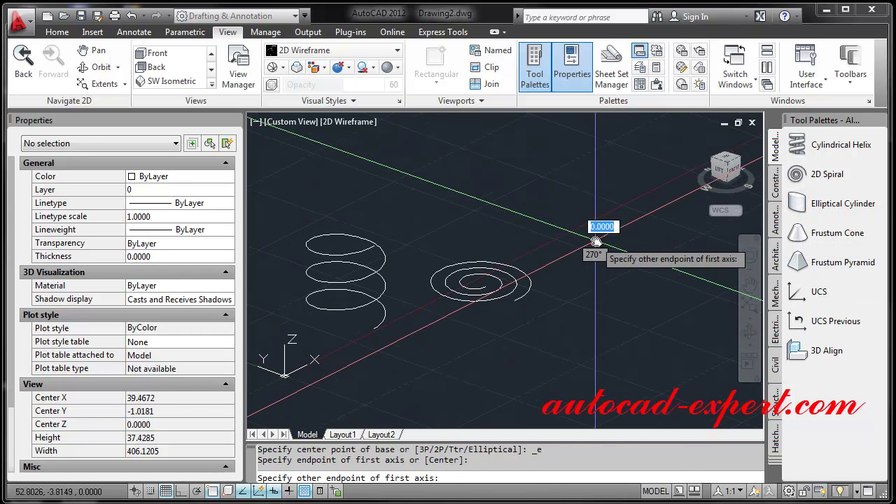
{"action": "left_click", "coordinate": [640, 233]}
{"action": "left_click", "coordinate": [650, 209]}
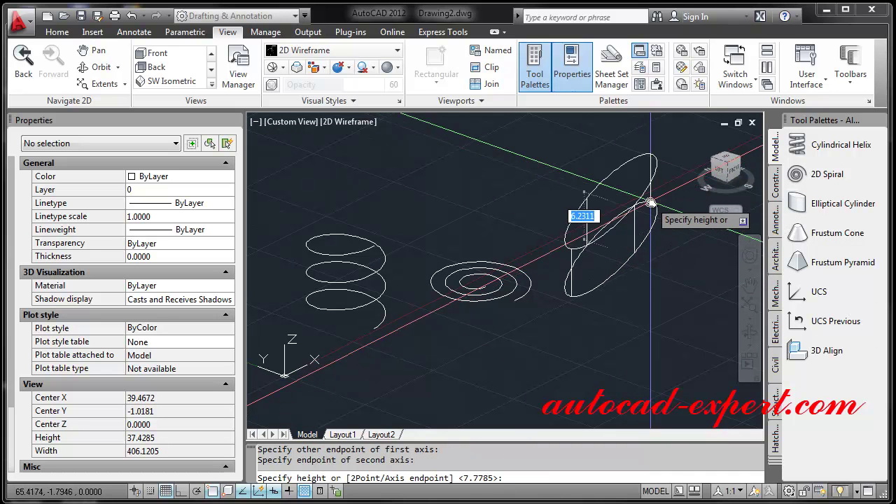
{"action": "left_click", "coordinate": [647, 151]}
Drag the helix's top radius grip outward so it flares wider toward its top.
{"action": "middle_click_drag", "start_coordinate": [453, 311], "coordinate": [528, 318]}
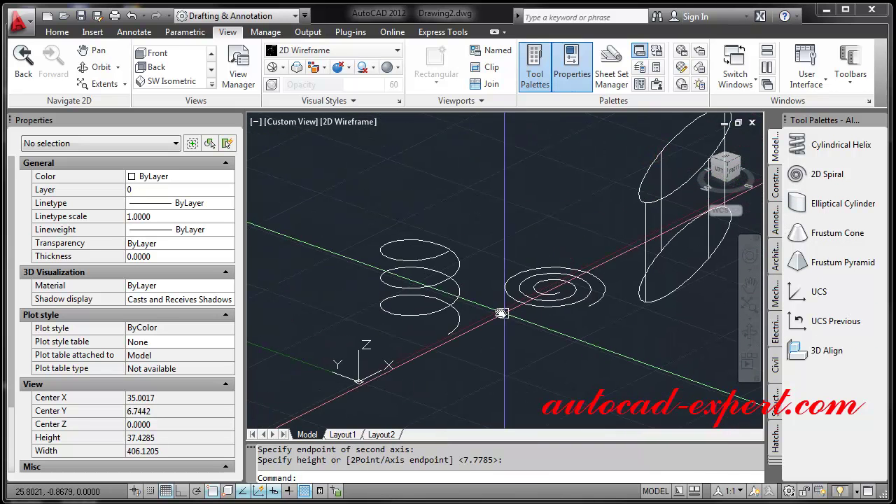
{"action": "left_click", "coordinate": [448, 311]}
{"action": "left_click", "coordinate": [420, 239]}
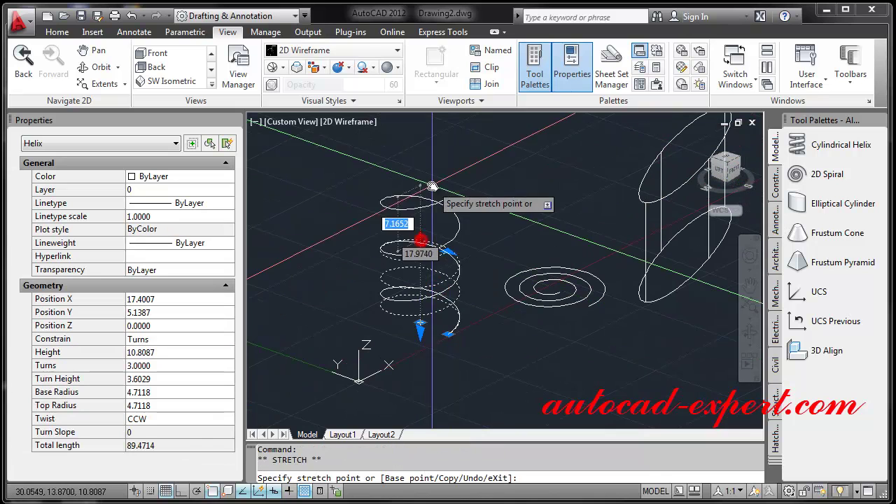
{"action": "left_click", "coordinate": [487, 219]}
{"action": "scroll", "coordinate": [494, 228], "scroll_direction": "up", "scroll_amount": 2}
{"action": "scroll", "coordinate": [452, 347], "scroll_direction": "up", "scroll_amount": 2}
{"action": "scroll", "coordinate": [491, 327], "scroll_direction": "down", "scroll_amount": 2}
{"action": "scroll", "coordinate": [490, 326], "scroll_direction": "down", "scroll_amount": 2}
{"action": "scroll", "coordinate": [488, 325], "scroll_direction": "down", "scroll_amount": 2}
{"action": "key", "text": "Escape"}
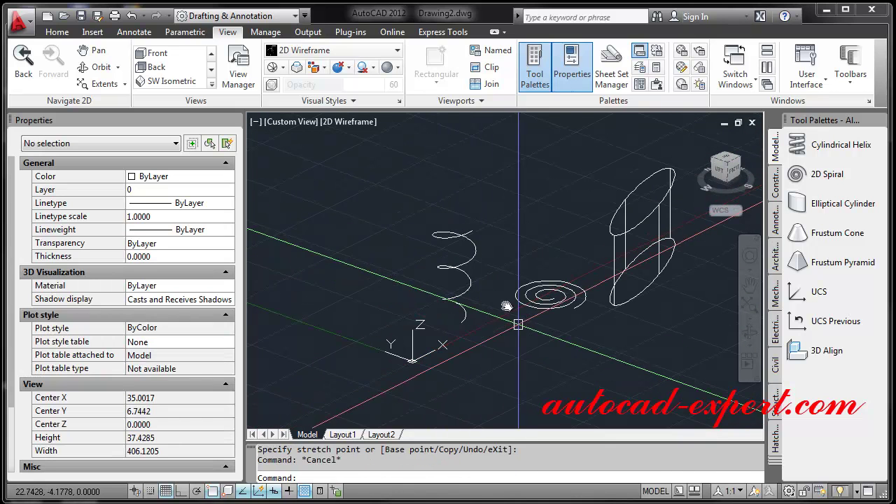
{"action": "scroll", "coordinate": [462, 238], "scroll_direction": "up", "scroll_amount": 2}
{"action": "left_click", "coordinate": [460, 236]}
{"action": "left_click", "coordinate": [460, 236]}
{"action": "scroll", "coordinate": [496, 238], "scroll_direction": "up", "scroll_amount": 1}
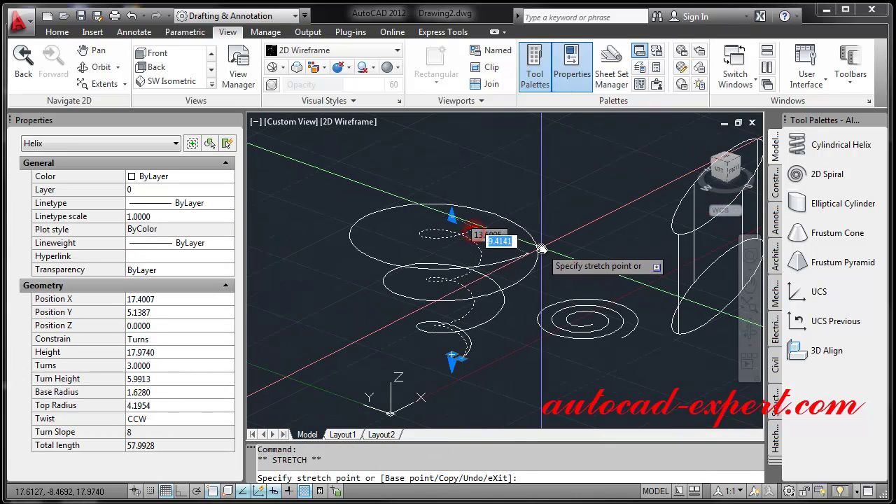
{"action": "left_click", "coordinate": [540, 271]}
{"action": "key", "text": "Escape"}
{"action": "mouse_move", "coordinate": [540, 271]}
{"action": "middle_mouse_down"}
{"action": "mouse_move", "coordinate": [460, 300]}
{"action": "mouse_move", "coordinate": [458, 277]}
{"action": "mouse_move", "coordinate": [500, 280]}
{"action": "mouse_move", "coordinate": [371, 247]}
{"action": "middle_mouse_up"}
Draw a frustum cone with a narrow top beside the elliptical cylinder, then show the imperial annotation samples.
{"action": "left_click", "coordinate": [802, 241]}
{"action": "left_click", "coordinate": [547, 334]}
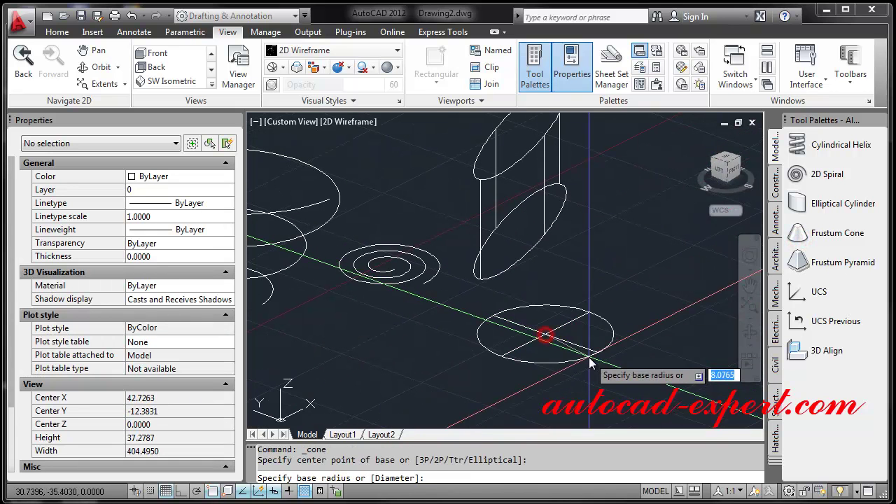
{"action": "left_click", "coordinate": [606, 351]}
{"action": "left_click", "coordinate": [560, 328]}
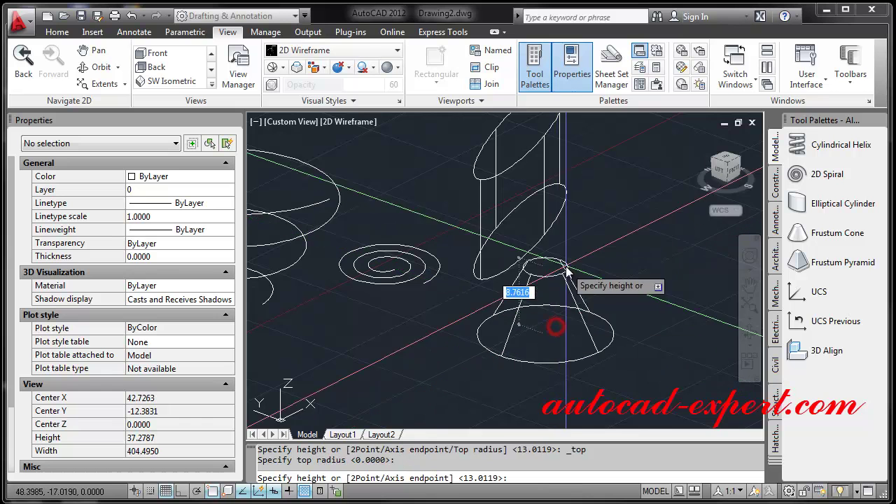
{"action": "left_click", "coordinate": [593, 194]}
{"action": "middle_click_drag", "start_coordinate": [593, 194], "coordinate": [516, 216]}
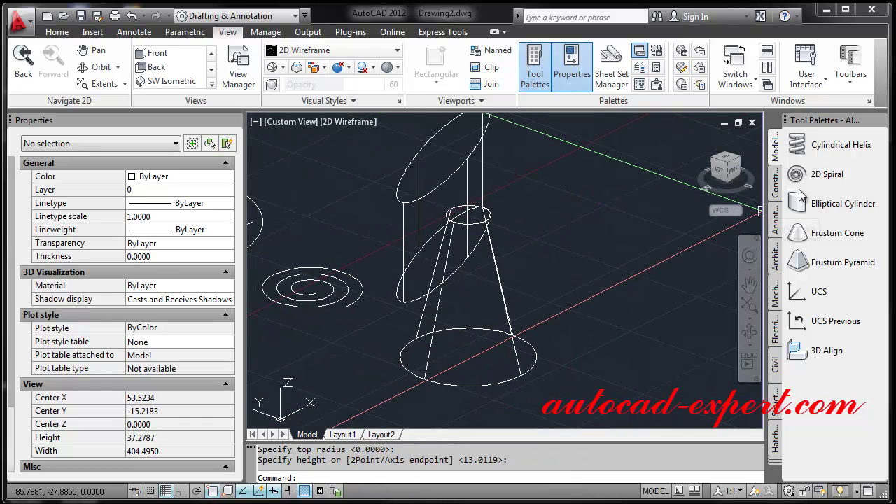
{"action": "left_click", "coordinate": [776, 183]}
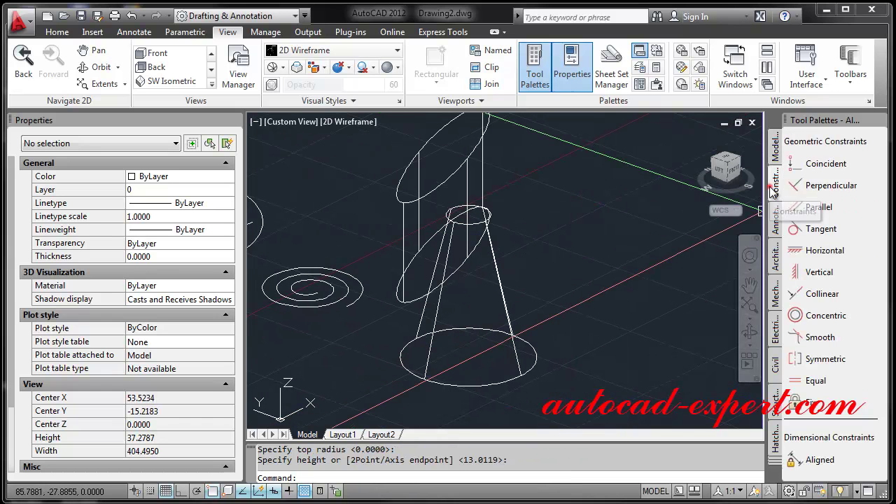
{"action": "left_click", "coordinate": [776, 227]}
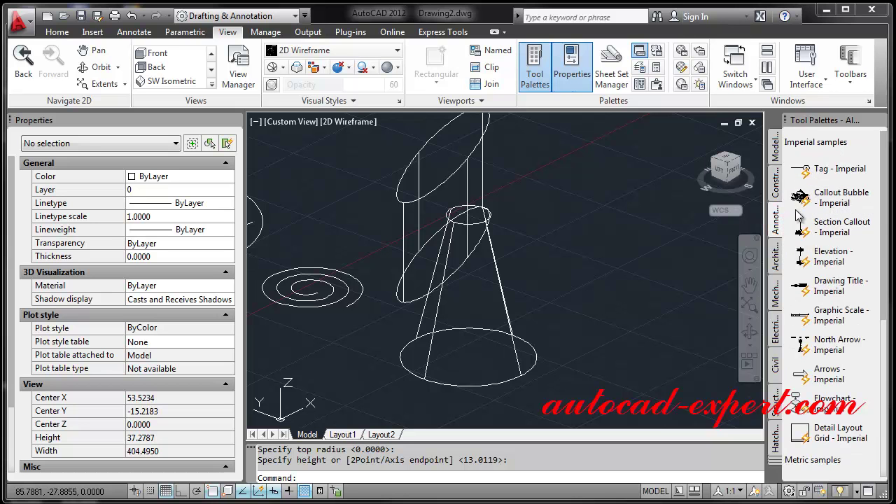
Switch to the Top view with north up and pan the shapes left.
{"action": "left_click", "coordinate": [726, 159]}
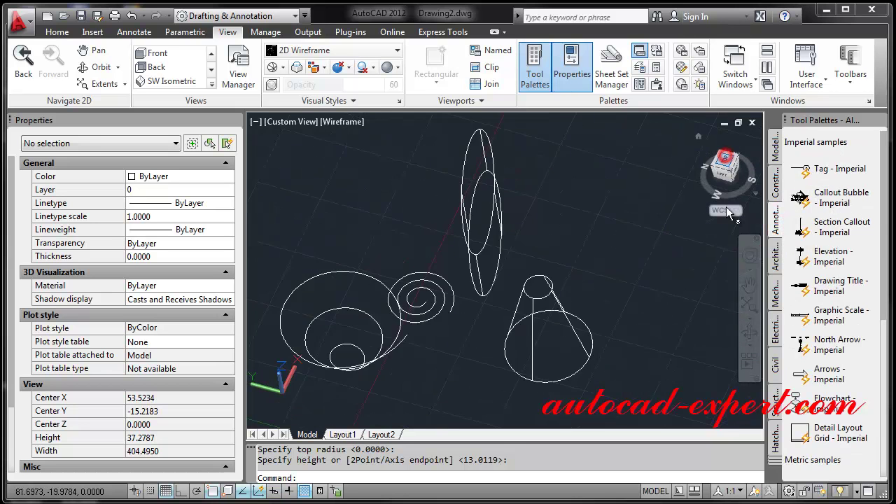
{"action": "left_click", "coordinate": [703, 165]}
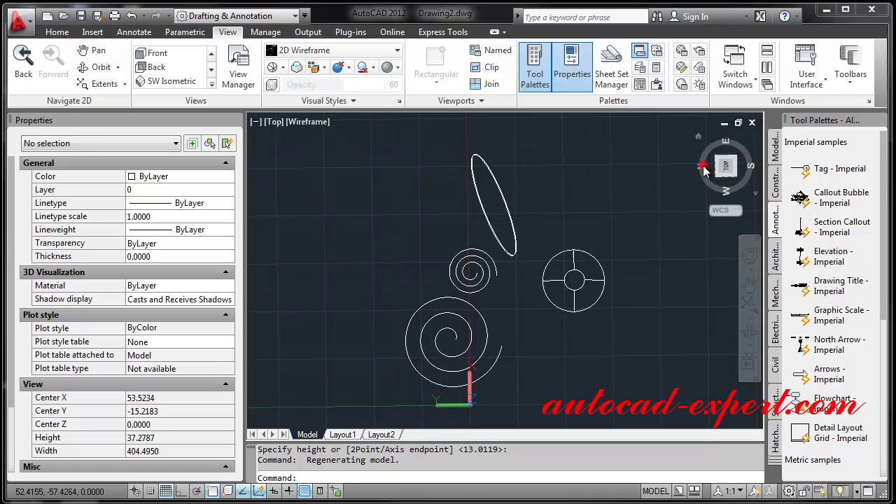
{"action": "left_click", "coordinate": [729, 161]}
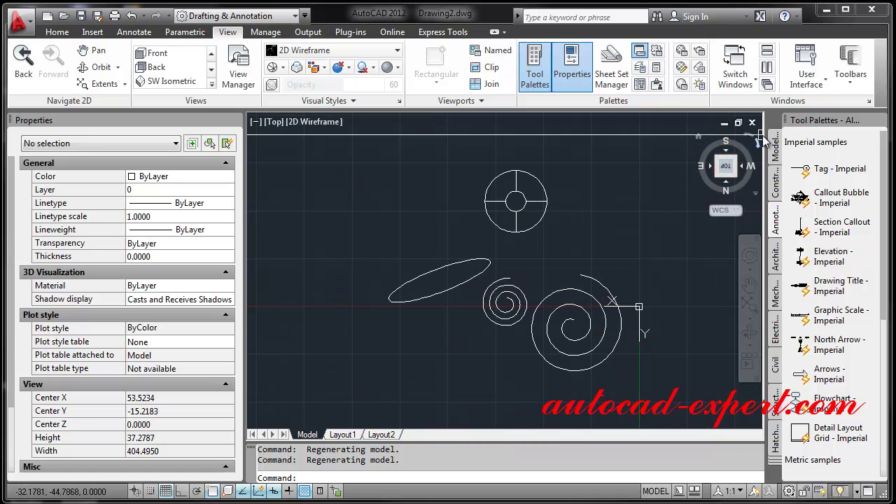
{"action": "left_click", "coordinate": [759, 144]}
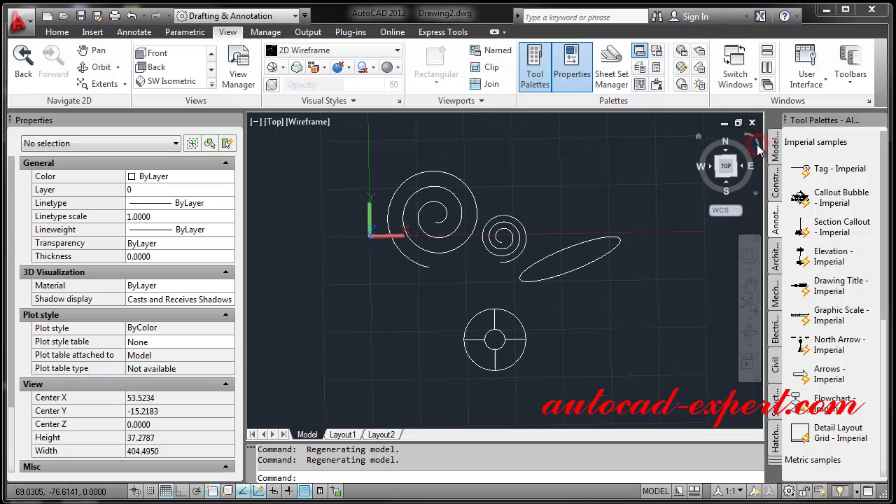
{"action": "middle_click_drag", "start_coordinate": [646, 286], "coordinate": [540, 311]}
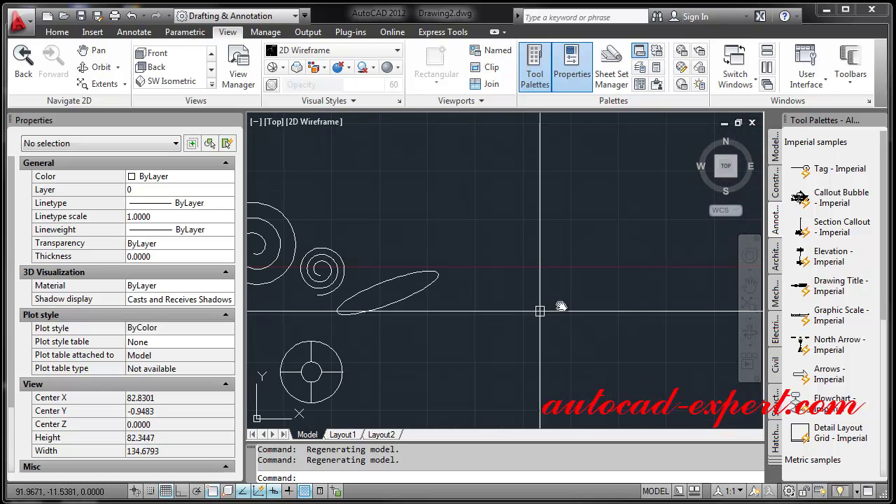
Insert an imperial tag and elevation markers from the annotation samples palette.
{"action": "left_click", "coordinate": [804, 173]}
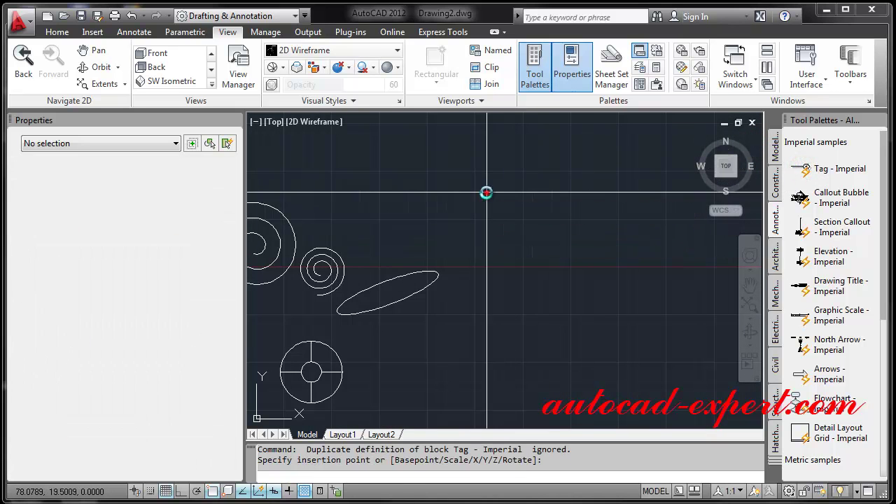
{"action": "scroll", "coordinate": [486, 192], "scroll_direction": "up", "scroll_amount": 5}
{"action": "scroll", "coordinate": [520, 194], "scroll_direction": "up", "scroll_amount": 5}
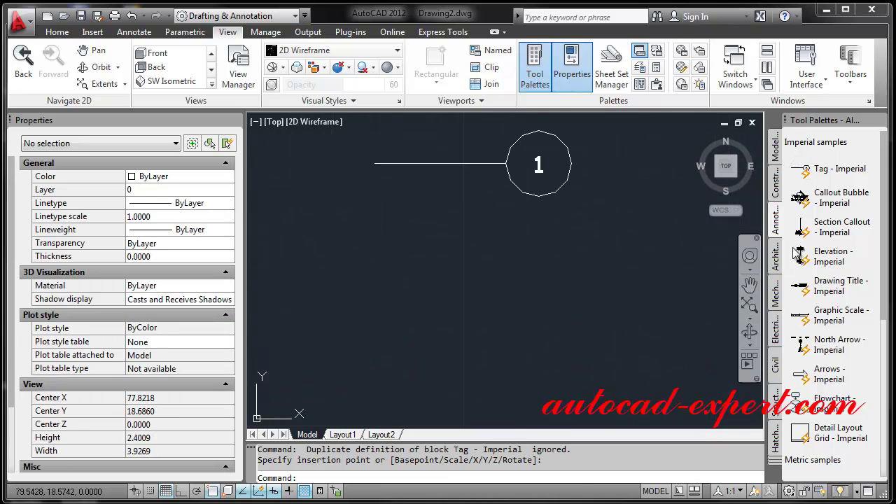
{"action": "left_click", "coordinate": [799, 256]}
{"action": "left_click", "coordinate": [476, 259]}
{"action": "scroll", "coordinate": [533, 329], "scroll_direction": "down", "scroll_amount": 3}
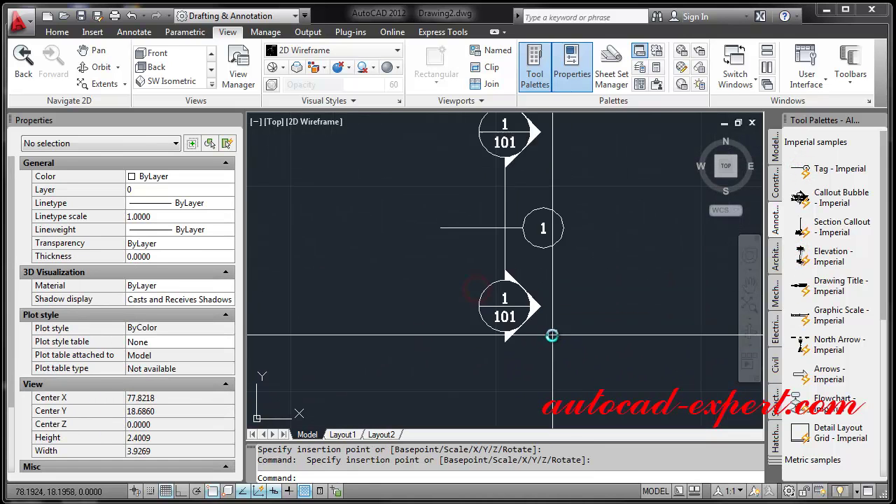
Insert an aluminum window and an imperial tree block to its right.
{"action": "left_click", "coordinate": [775, 252]}
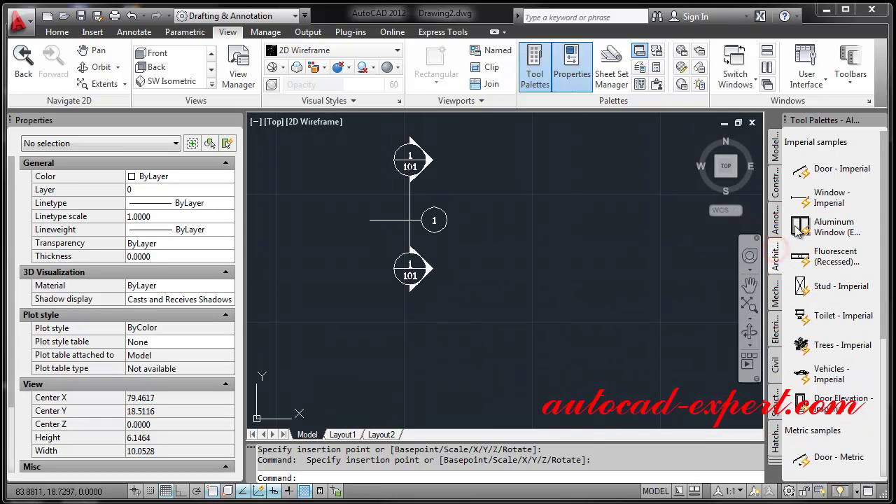
{"action": "left_click", "coordinate": [799, 228]}
{"action": "scroll", "coordinate": [519, 352], "scroll_direction": "down", "scroll_amount": 4}
{"action": "scroll", "coordinate": [611, 349], "scroll_direction": "down", "scroll_amount": 3}
{"action": "scroll", "coordinate": [611, 349], "scroll_direction": "down", "scroll_amount": 1}
{"action": "left_click", "coordinate": [799, 347]}
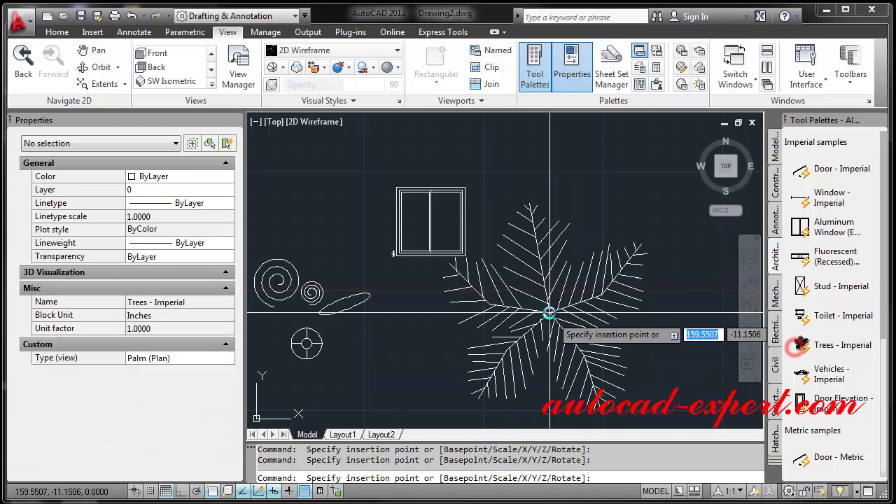
{"action": "left_click", "coordinate": [600, 260]}
Set the tree block's display type to a palm in elevation.
{"action": "left_click", "coordinate": [636, 253]}
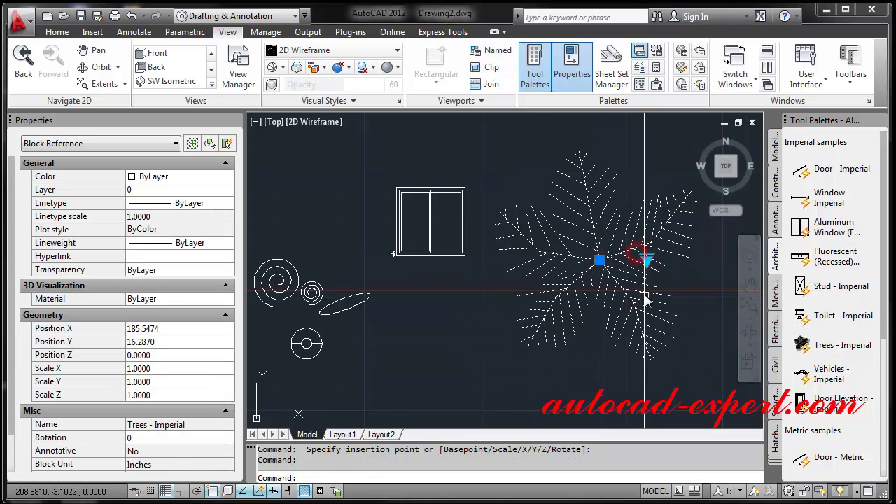
{"action": "left_click", "coordinate": [646, 261]}
{"action": "left_click", "coordinate": [666, 283]}
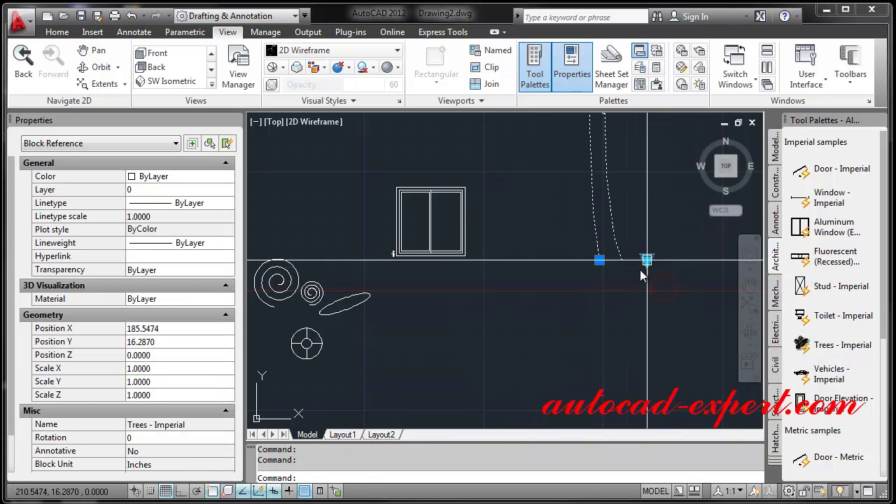
{"action": "middle_click_drag", "start_coordinate": [639, 297], "coordinate": [576, 402]}
{"action": "key", "text": "Escape"}
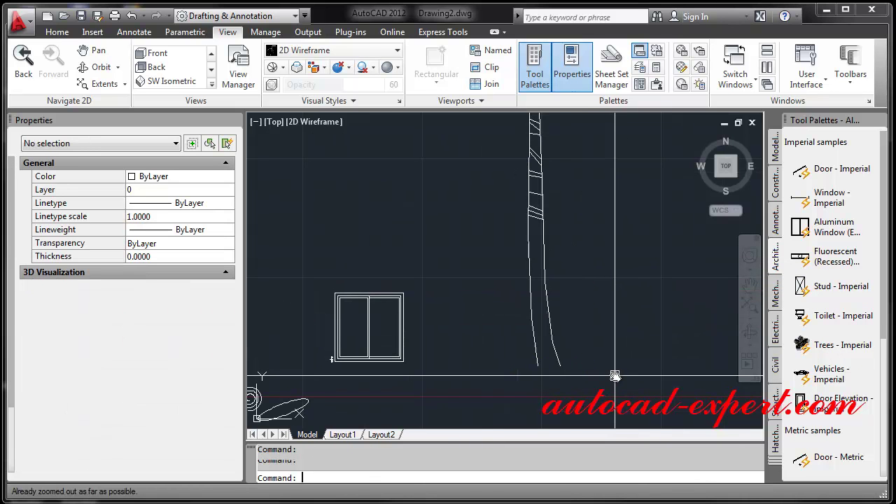
{"action": "type", "text": "re"}
{"action": "key", "text": "Return"}
{"action": "scroll", "coordinate": [574, 364], "scroll_direction": "down", "scroll_amount": 3}
{"action": "scroll", "coordinate": [532, 336], "scroll_direction": "down", "scroll_amount": 2}
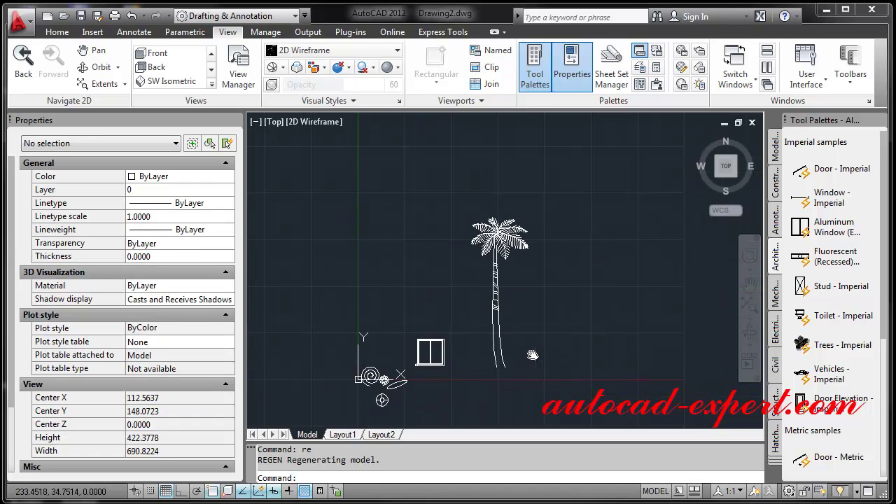
{"action": "scroll", "coordinate": [490, 311], "scroll_direction": "up", "scroll_amount": 4}
Switch the tree to Shrub (Plan), then to Type 1 Evergreen (Elevation).
{"action": "left_click", "coordinate": [484, 308]}
{"action": "left_click", "coordinate": [513, 380]}
{"action": "left_click", "coordinate": [560, 421]}
{"action": "scroll", "coordinate": [488, 394], "scroll_direction": "up", "scroll_amount": 5}
{"action": "scroll", "coordinate": [488, 395], "scroll_direction": "down", "scroll_amount": 1}
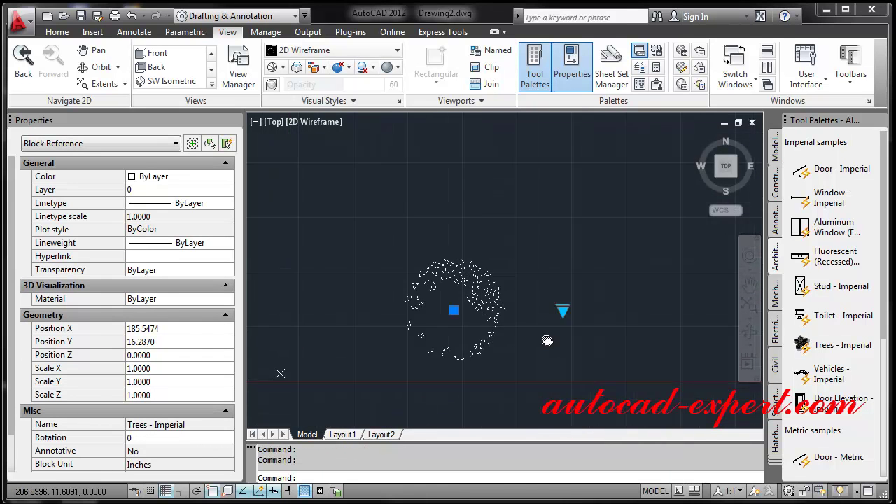
{"action": "middle_click_drag", "start_coordinate": [544, 340], "coordinate": [504, 206]}
{"action": "left_click", "coordinate": [502, 208]}
{"action": "left_click", "coordinate": [548, 298]}
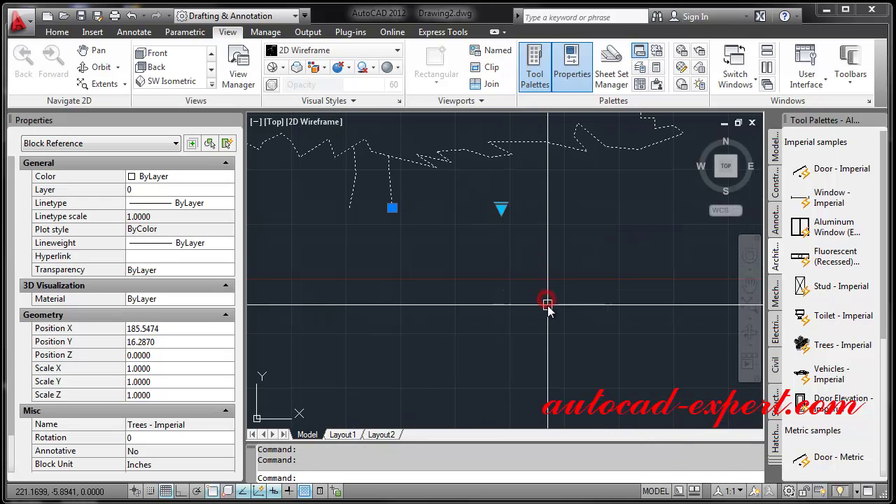
{"action": "scroll", "coordinate": [547, 312], "scroll_direction": "down", "scroll_amount": 3}
{"action": "scroll", "coordinate": [564, 317], "scroll_direction": "down", "scroll_amount": 2}
{"action": "scroll", "coordinate": [566, 313], "scroll_direction": "up", "scroll_amount": 2}
{"action": "key", "text": "Escape"}
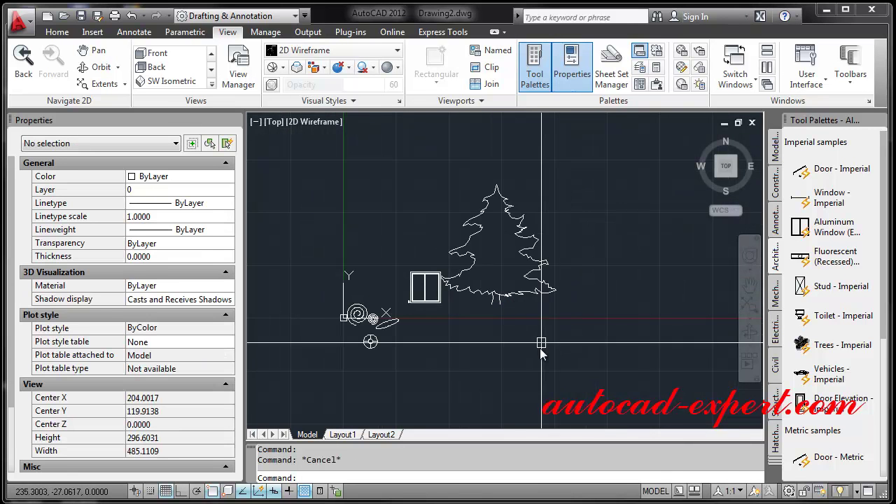
Switch the tool palettes to the Command Tool Samples group.
{"action": "left_click", "coordinate": [775, 401]}
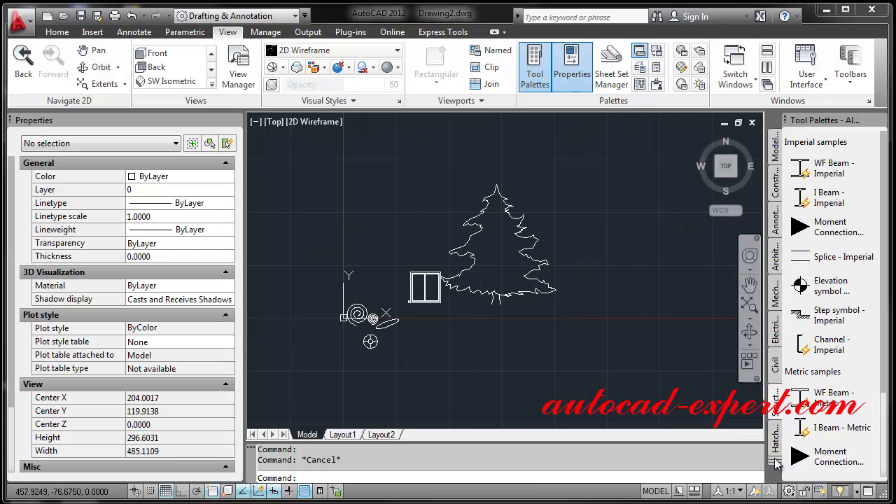
{"action": "left_click", "coordinate": [776, 462]}
{"action": "left_click", "coordinate": [670, 300]}
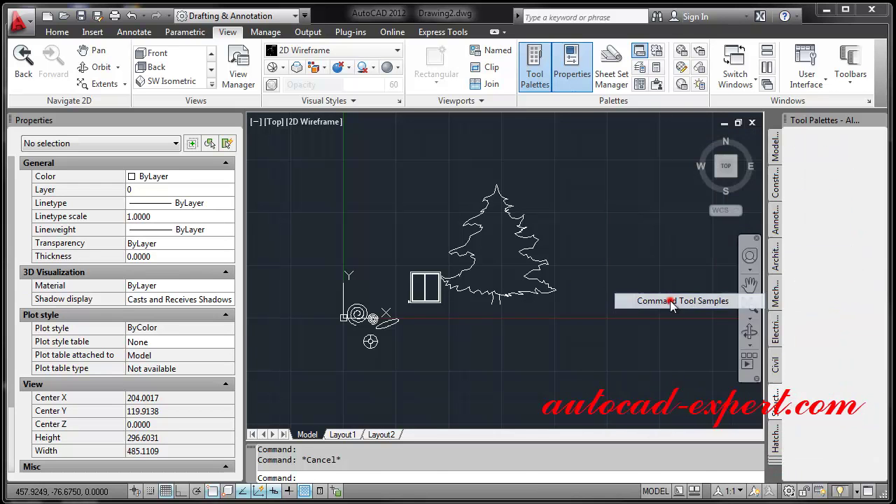
Add a linear dimension reading 83.5877 from the top of the evergreen tree.
{"action": "left_click", "coordinate": [797, 175]}
{"action": "left_click", "coordinate": [558, 188]}
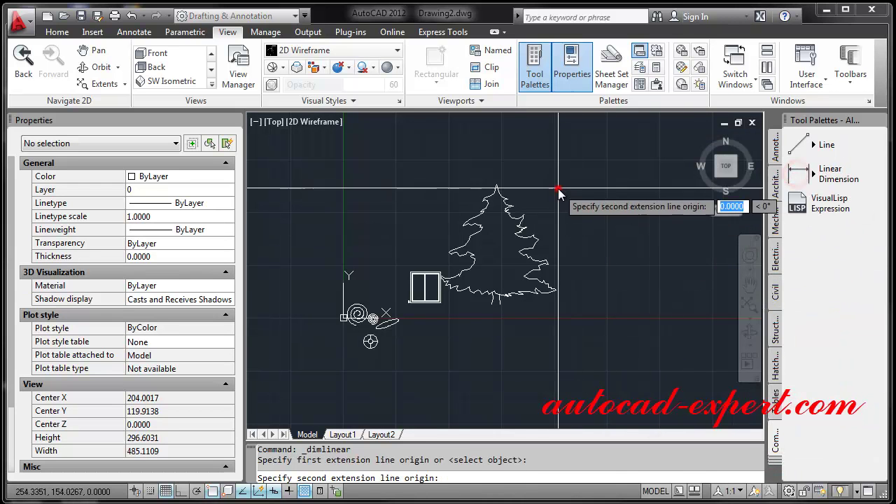
{"action": "left_click", "coordinate": [629, 192]}
{"action": "left_click", "coordinate": [622, 248]}
{"action": "scroll", "coordinate": [607, 259], "scroll_direction": "up", "scroll_amount": 2}
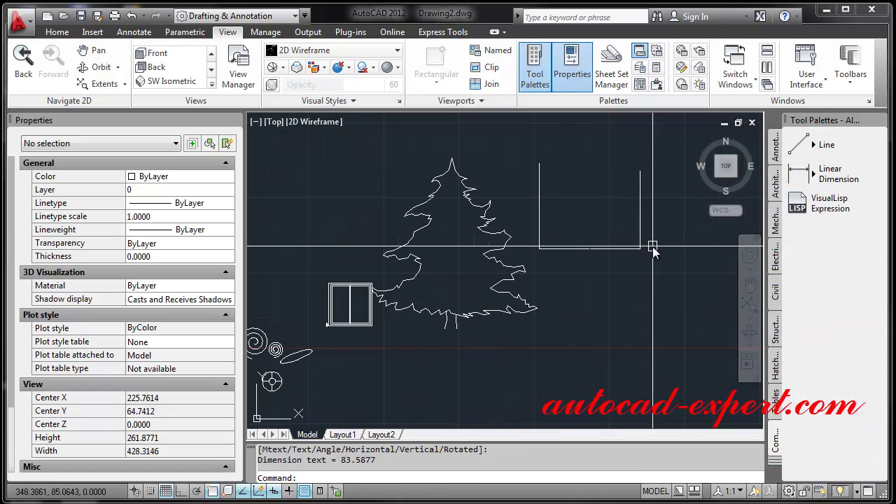
{"action": "left_click", "coordinate": [772, 461]}
Add a Leader - Circle with its tag numbered 02.
{"action": "left_click", "coordinate": [676, 439]}
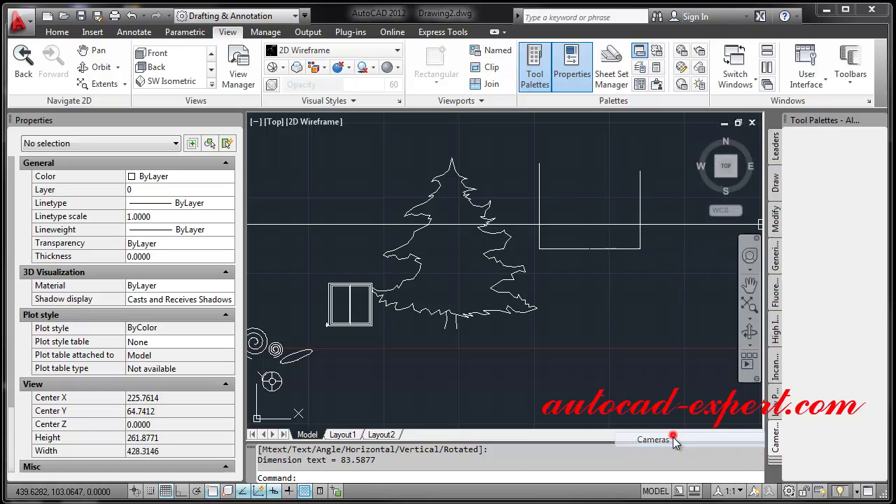
{"action": "left_click", "coordinate": [777, 154]}
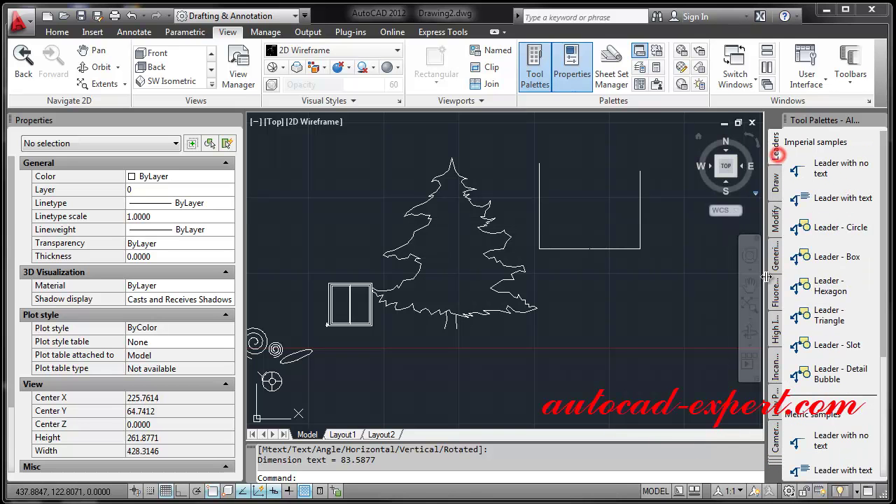
{"action": "left_click", "coordinate": [806, 286]}
{"action": "left_click", "coordinate": [601, 224]}
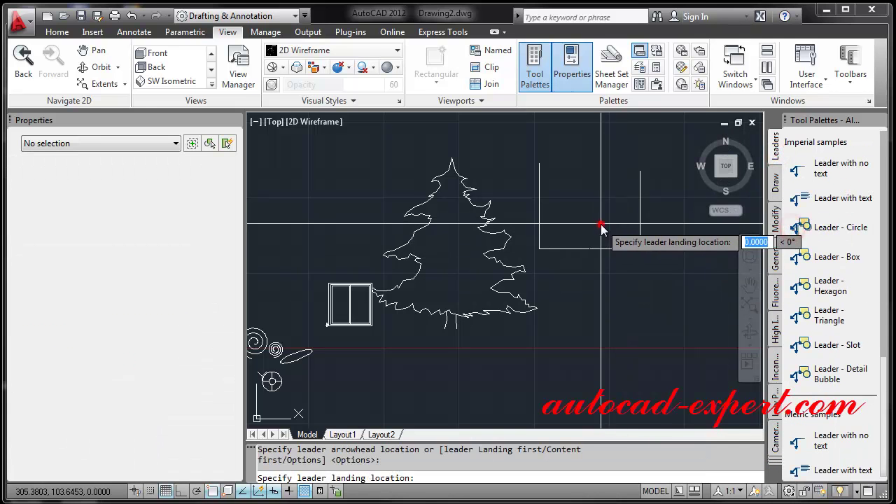
{"action": "left_click", "coordinate": [619, 171]}
{"action": "scroll", "coordinate": [641, 189], "scroll_direction": "up", "scroll_amount": 8}
{"action": "scroll", "coordinate": [609, 161], "scroll_direction": "up", "scroll_amount": 6}
{"action": "scroll", "coordinate": [601, 152], "scroll_direction": "up", "scroll_amount": 6}
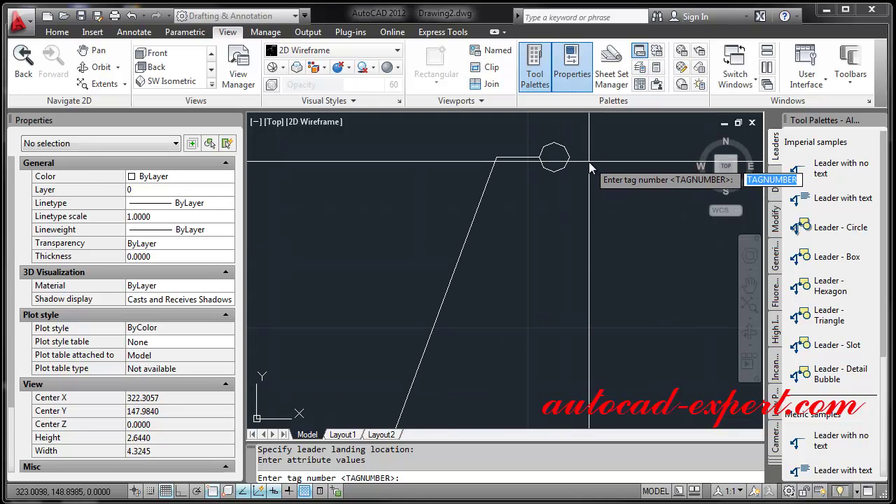
{"action": "type", "text": "02"}
{"action": "key", "text": "Return"}
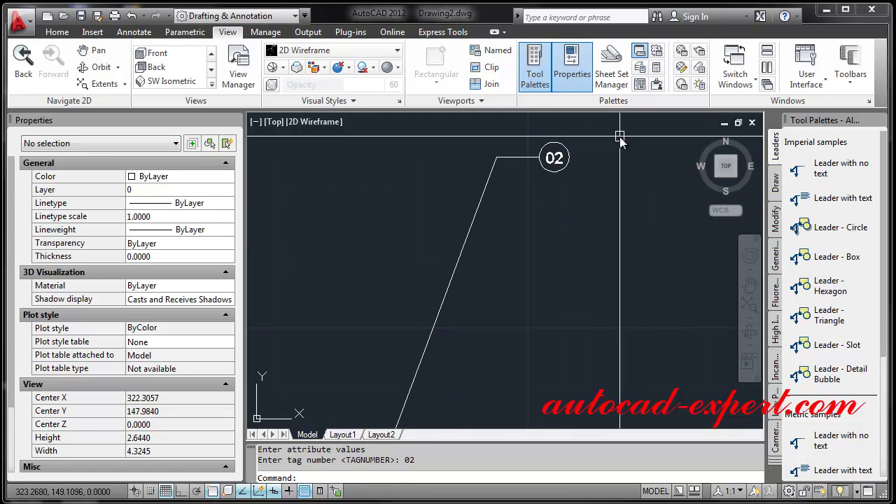
Add a plain arrowed leader with no text below the tree.
{"action": "left_click", "coordinate": [801, 174]}
{"action": "left_click", "coordinate": [495, 342]}
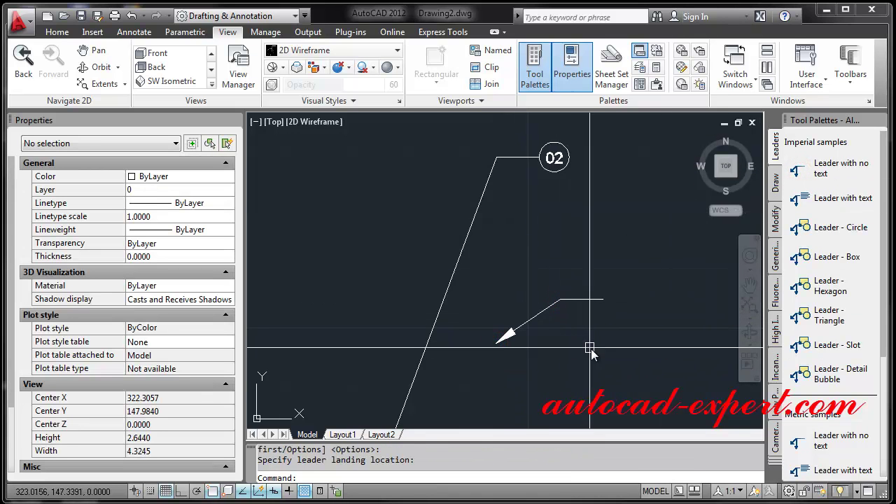
{"action": "left_click", "coordinate": [601, 297]}
{"action": "left_click", "coordinate": [601, 297]}
{"action": "left_click", "coordinate": [566, 340]}
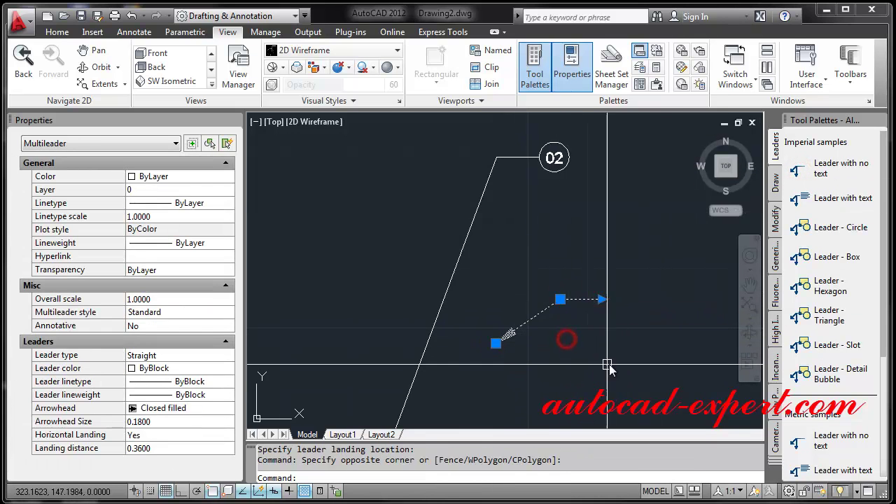
{"action": "key", "text": "Escape"}
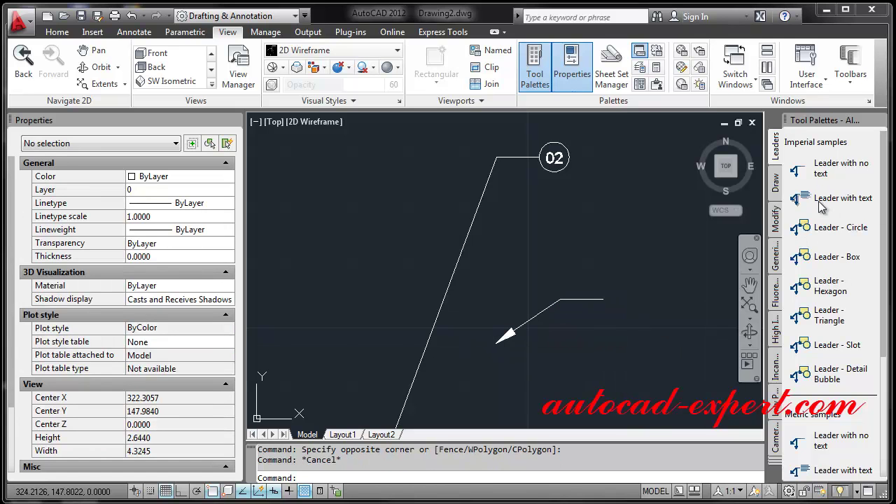
Add a leader from the Leaders palette labelled with the word 'text'.
{"action": "left_click", "coordinate": [821, 202]}
{"action": "left_click", "coordinate": [571, 241]}
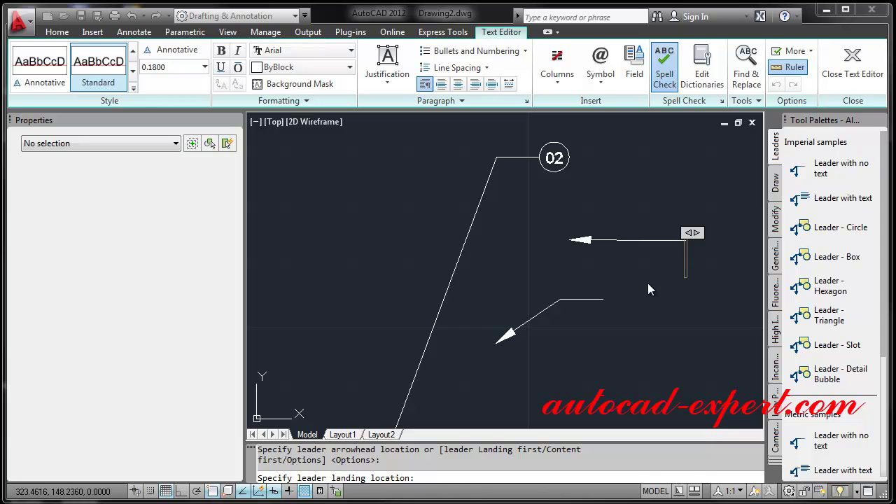
{"action": "type", "text": "text"}
{"action": "left_click", "coordinate": [648, 282]}
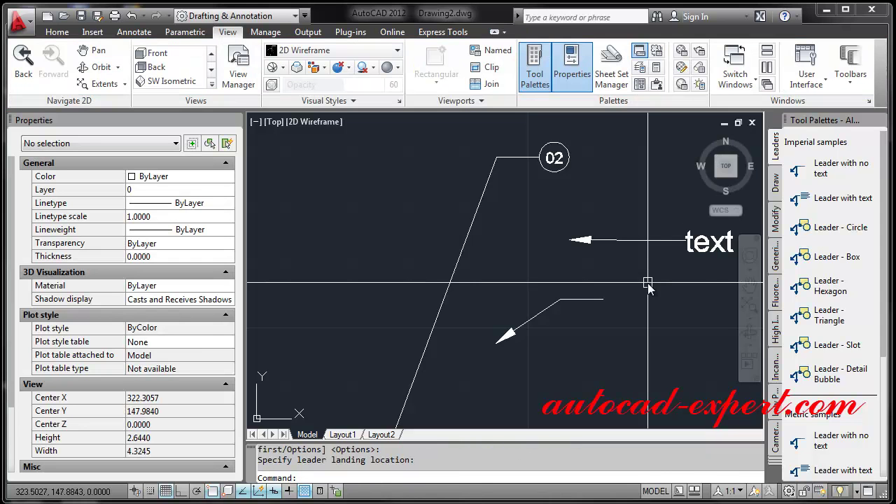
Add a Leader - Box ending in a box tagged 02, then center the tree and leaders in view.
{"action": "middle_click_drag", "start_coordinate": [698, 302], "coordinate": [593, 261]}
{"action": "left_click", "coordinate": [802, 257]}
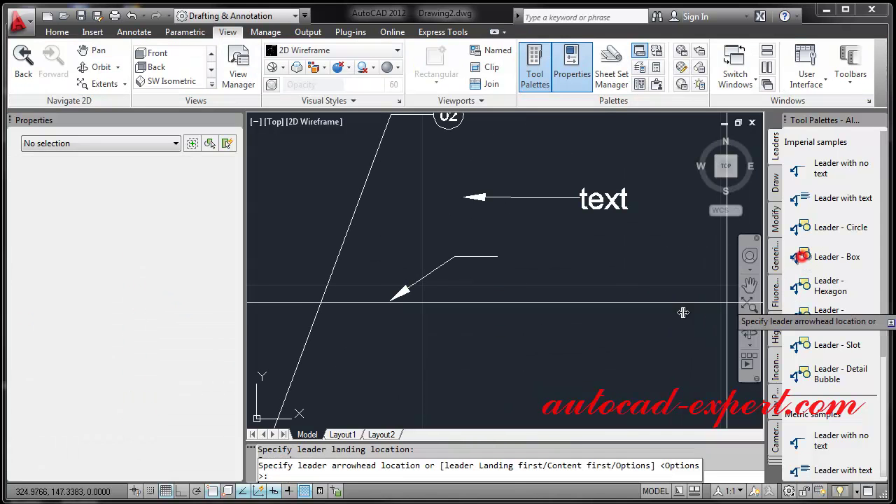
{"action": "left_click", "coordinate": [562, 326]}
{"action": "left_click", "coordinate": [635, 284]}
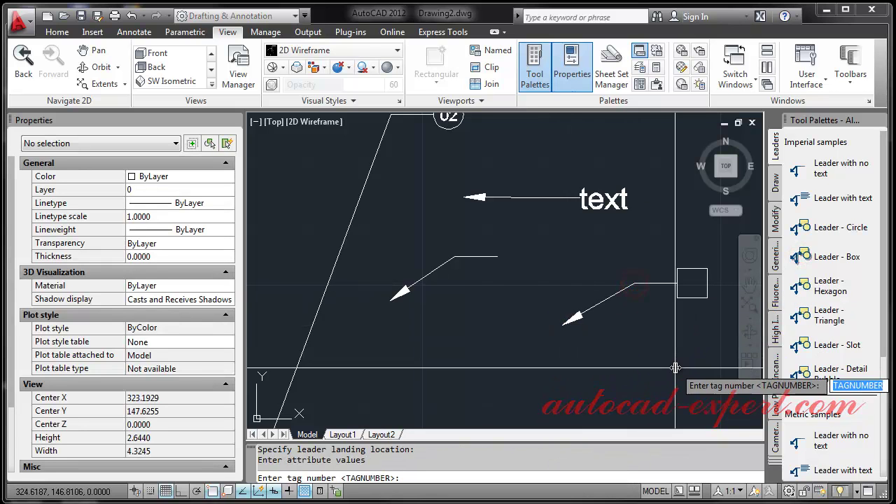
{"action": "type", "text": "2"}
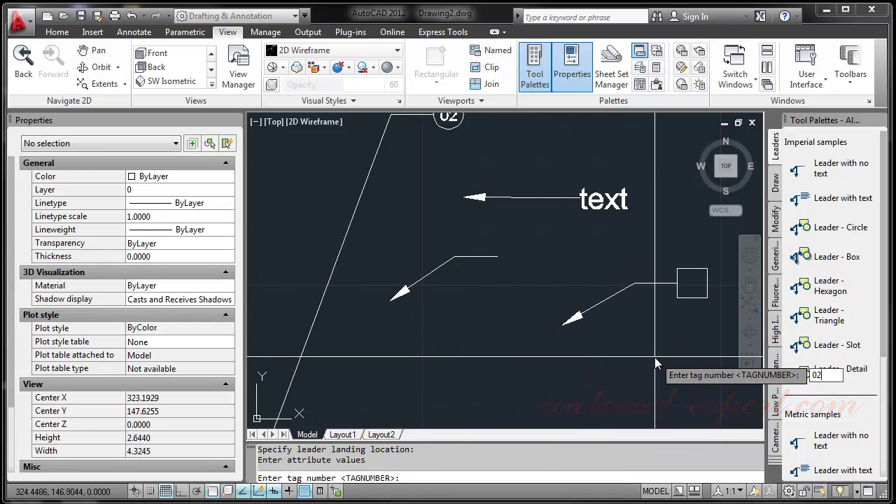
{"action": "key", "text": "Return"}
{"action": "scroll", "coordinate": [655, 358], "scroll_direction": "down", "scroll_amount": 5}
{"action": "scroll", "coordinate": [540, 300], "scroll_direction": "down", "scroll_amount": 3}
{"action": "scroll", "coordinate": [465, 254], "scroll_direction": "down", "scroll_amount": 2}
{"action": "scroll", "coordinate": [591, 290], "scroll_direction": "down", "scroll_amount": 8}
{"action": "middle_click_drag", "start_coordinate": [591, 290], "coordinate": [645, 206]}
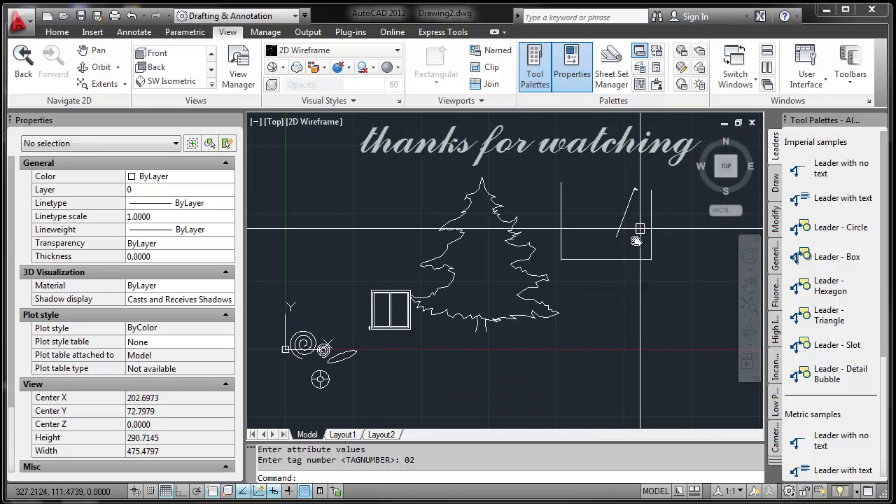